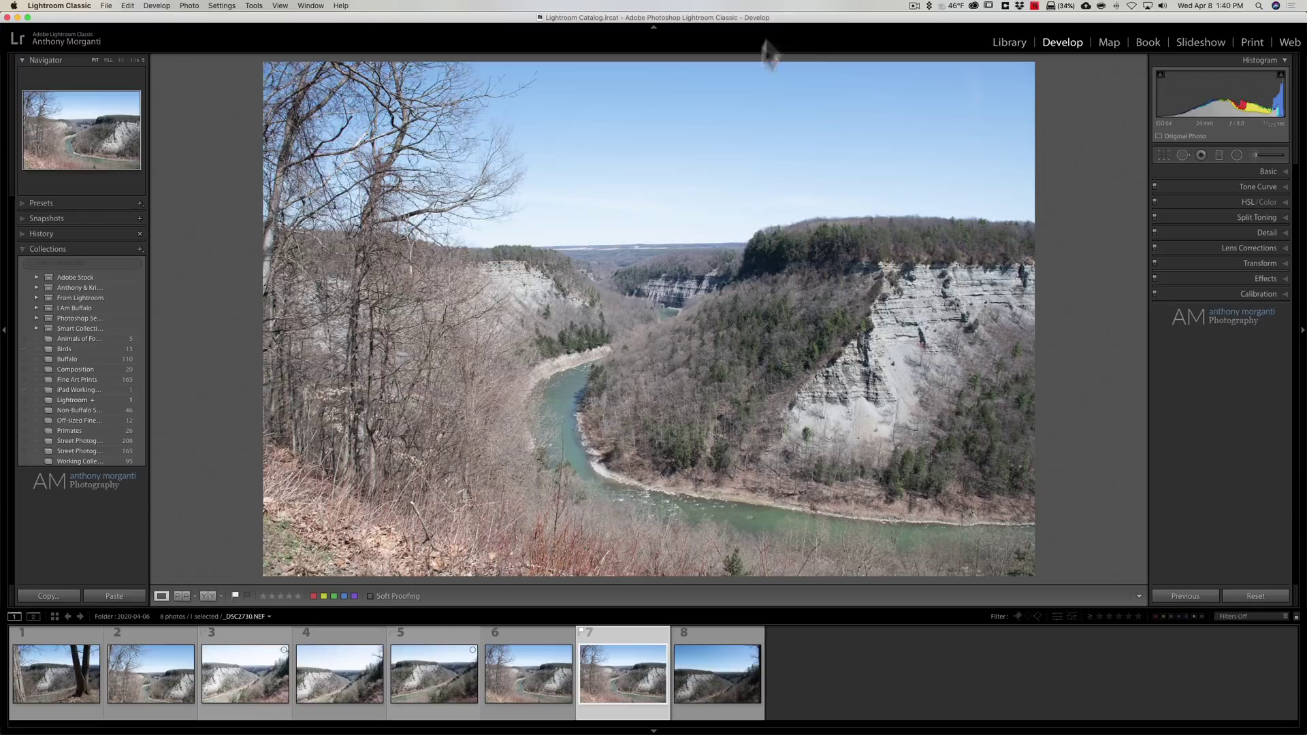
Browse filmstrip photos 2 to 8, then load the seventh, _DSC2730.NEF, in Develop.
click(142, 668)
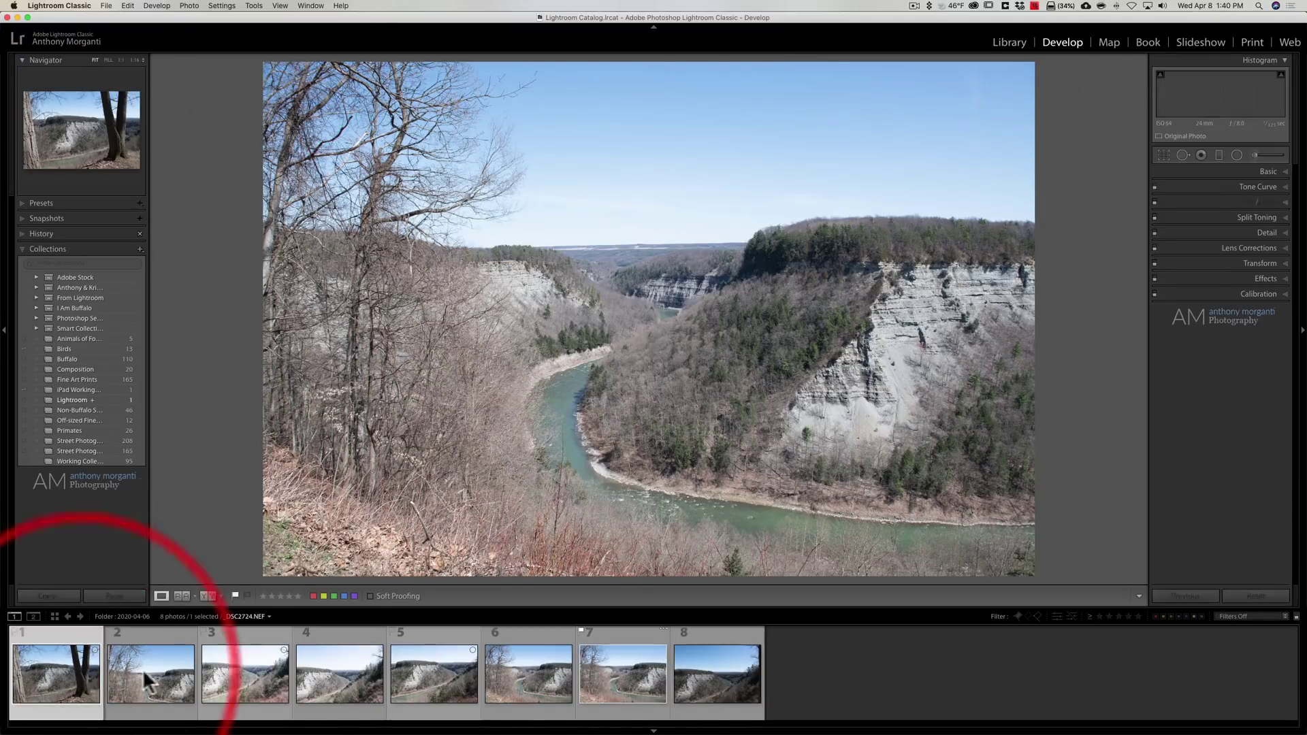
click(167, 679)
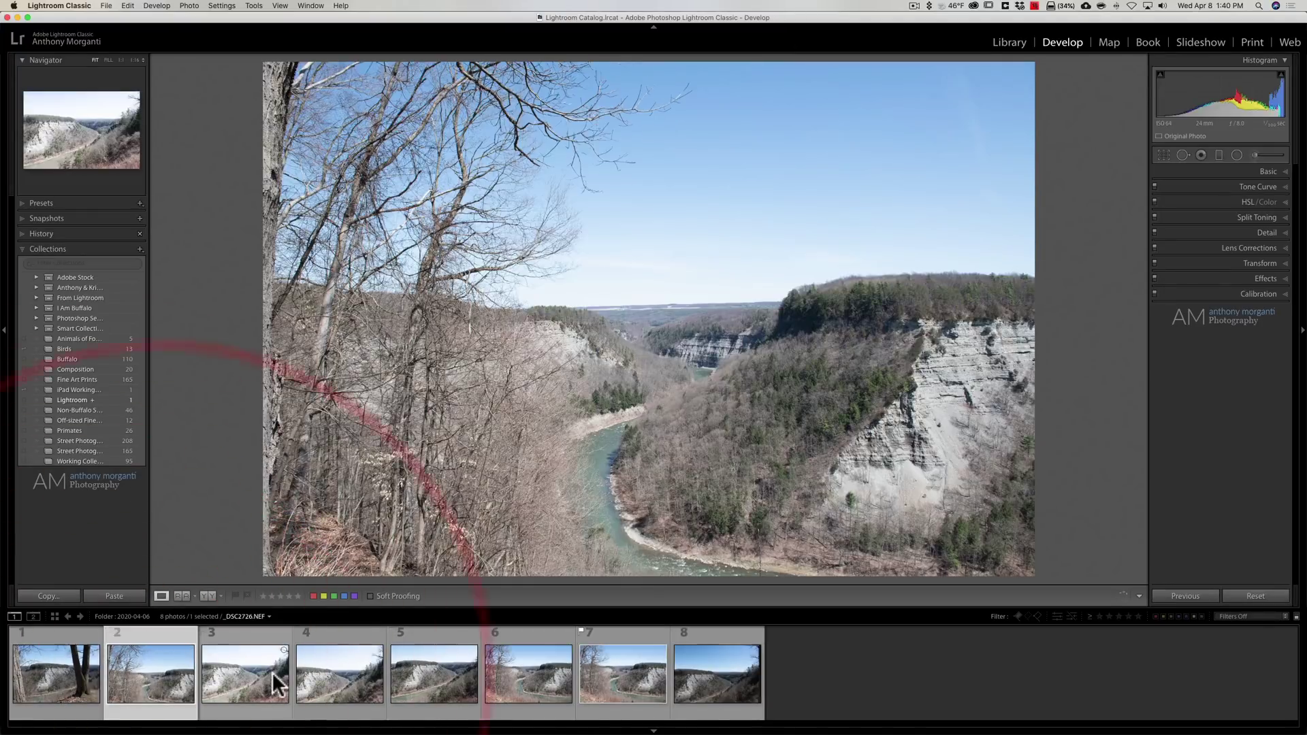
click(271, 672)
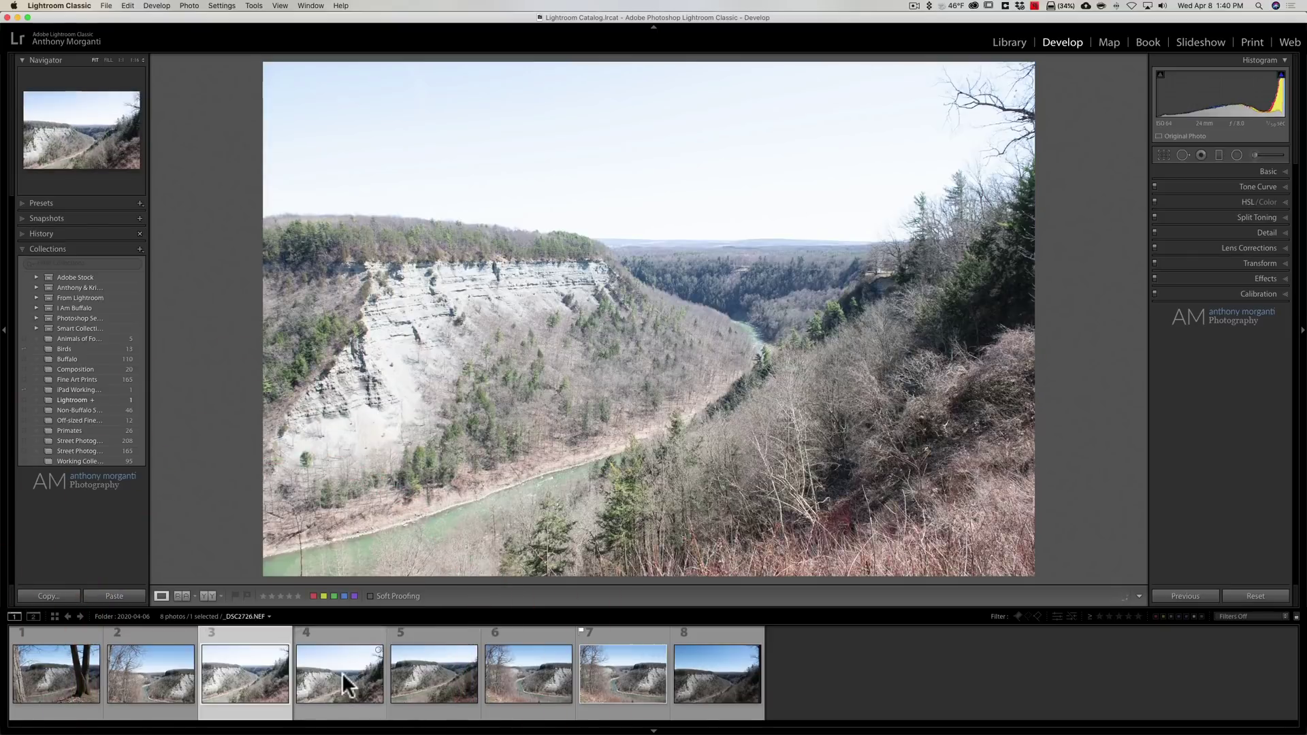
click(344, 683)
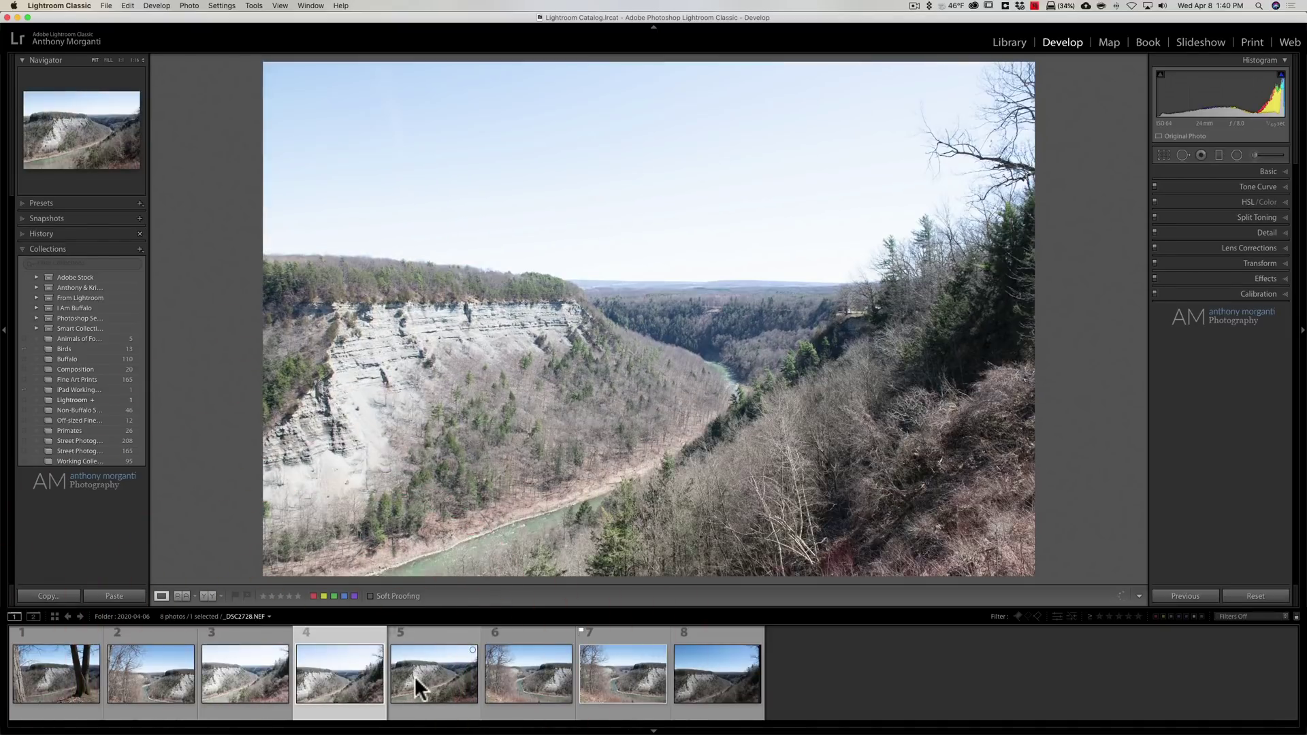
click(415, 675)
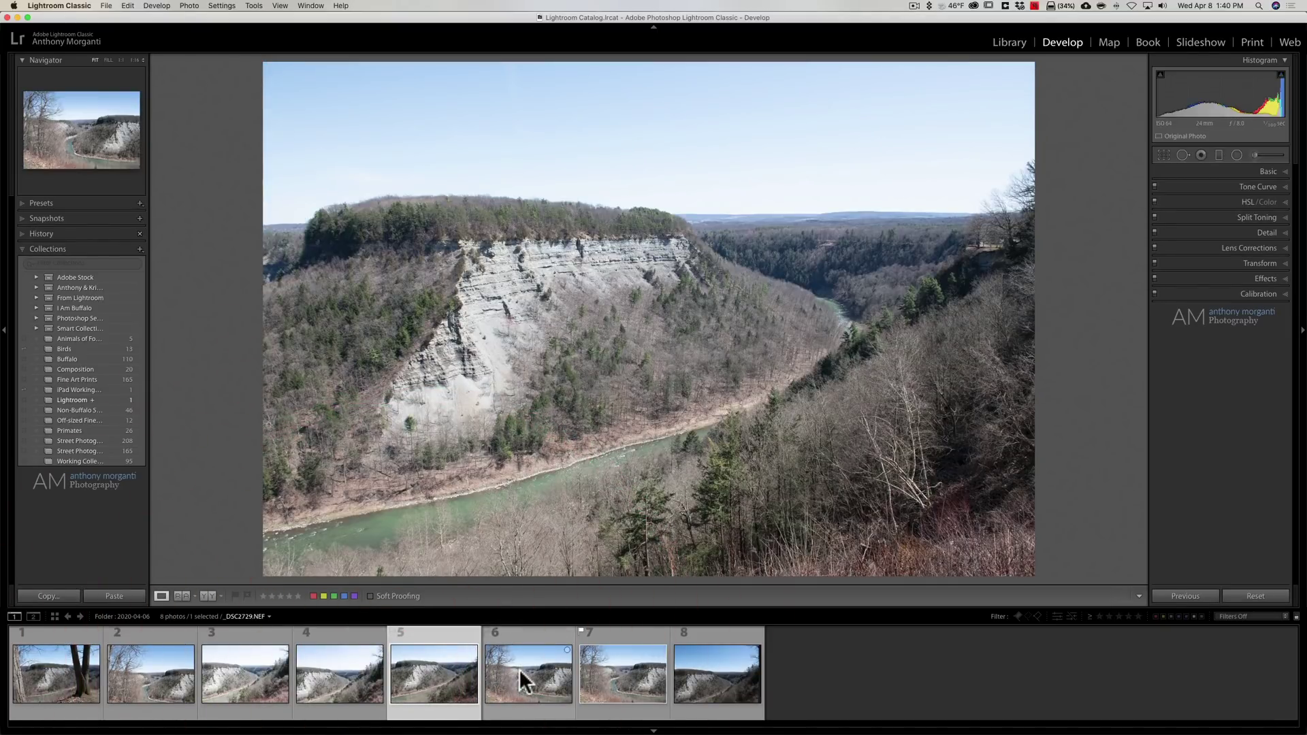
click(520, 670)
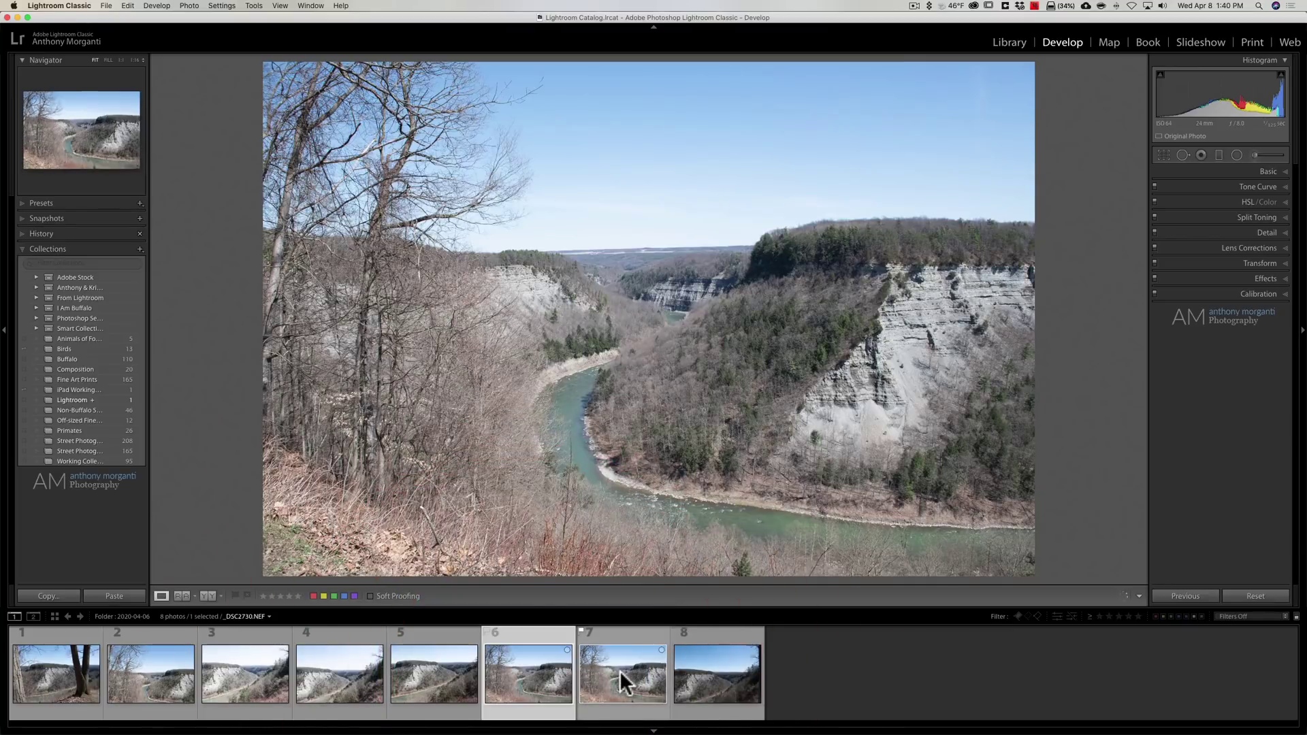
click(619, 671)
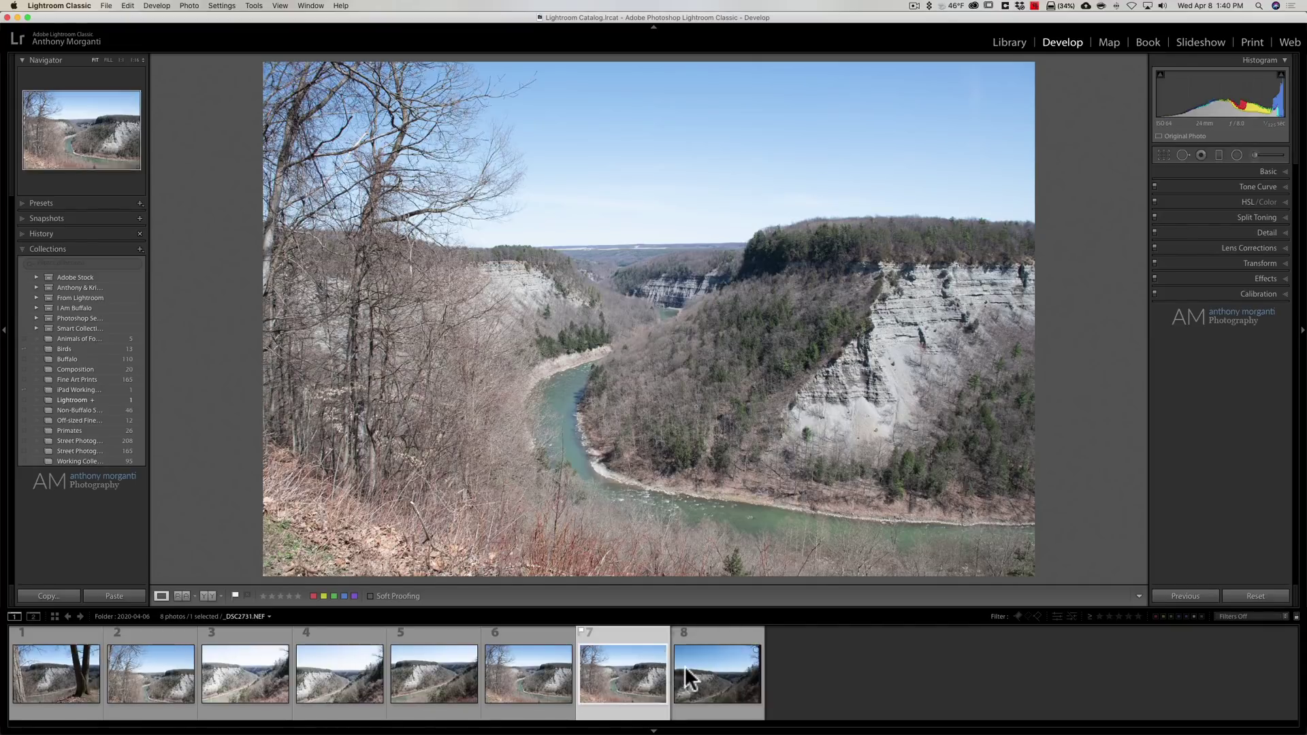
click(684, 667)
click(647, 671)
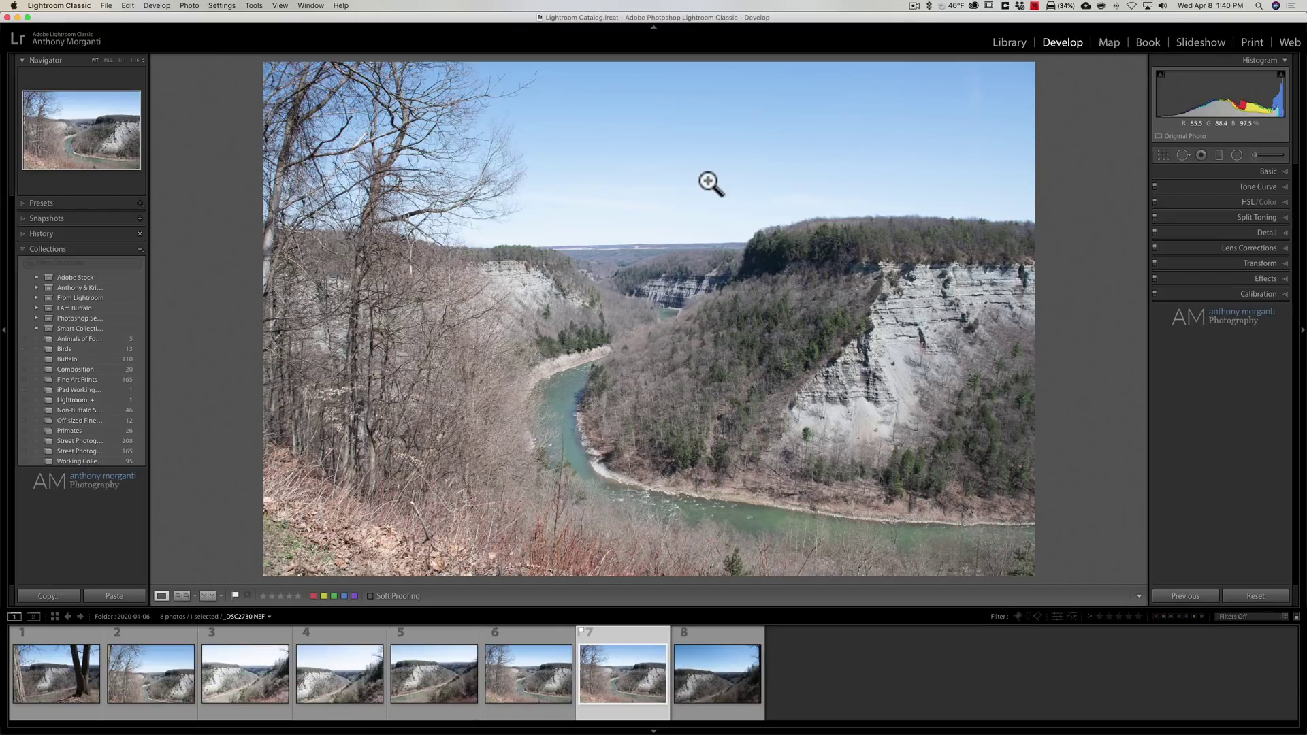
In Basic, set Highlights -80, Shadows +79 and Whites +22 while checking clipping.
click(1277, 166)
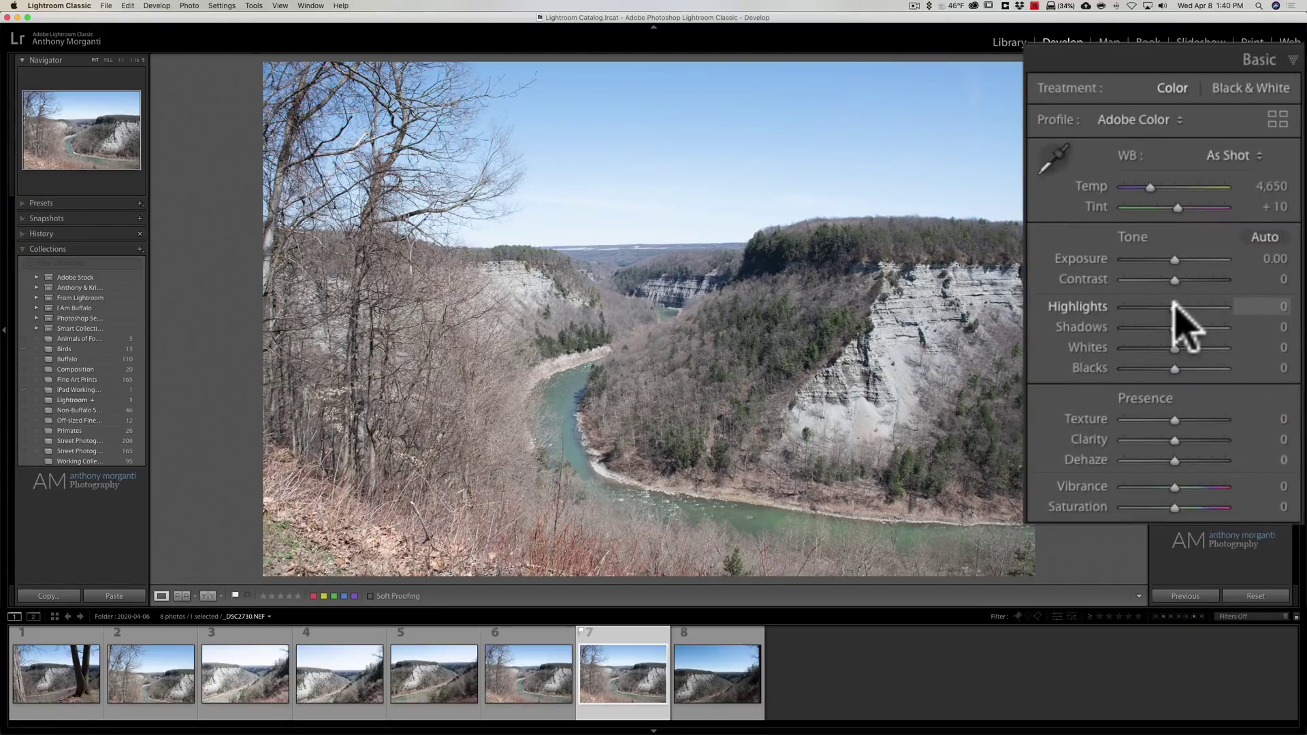
mouse_move(1173, 306)
mouse_down()
mouse_move(1133, 307)
mouse_move(1206, 326)
mouse_move(1190, 331)
mouse_up()
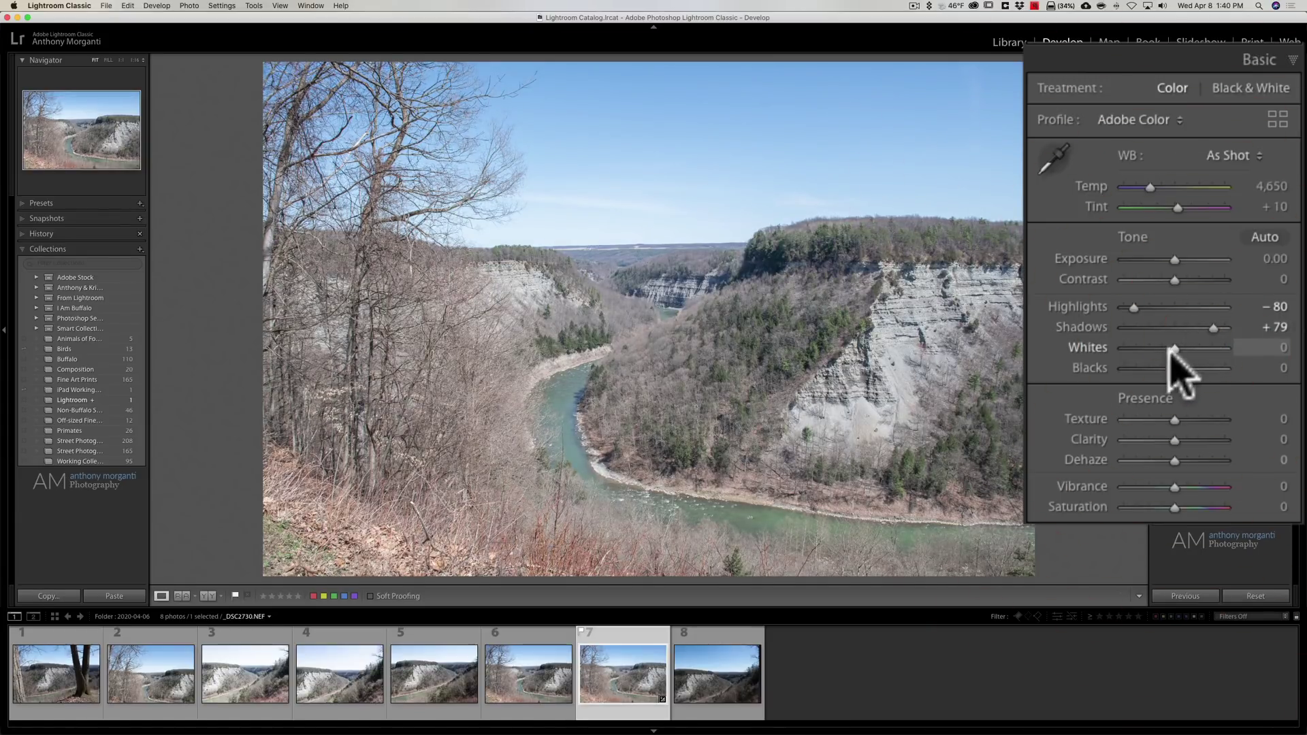
alt+click(1172, 348)
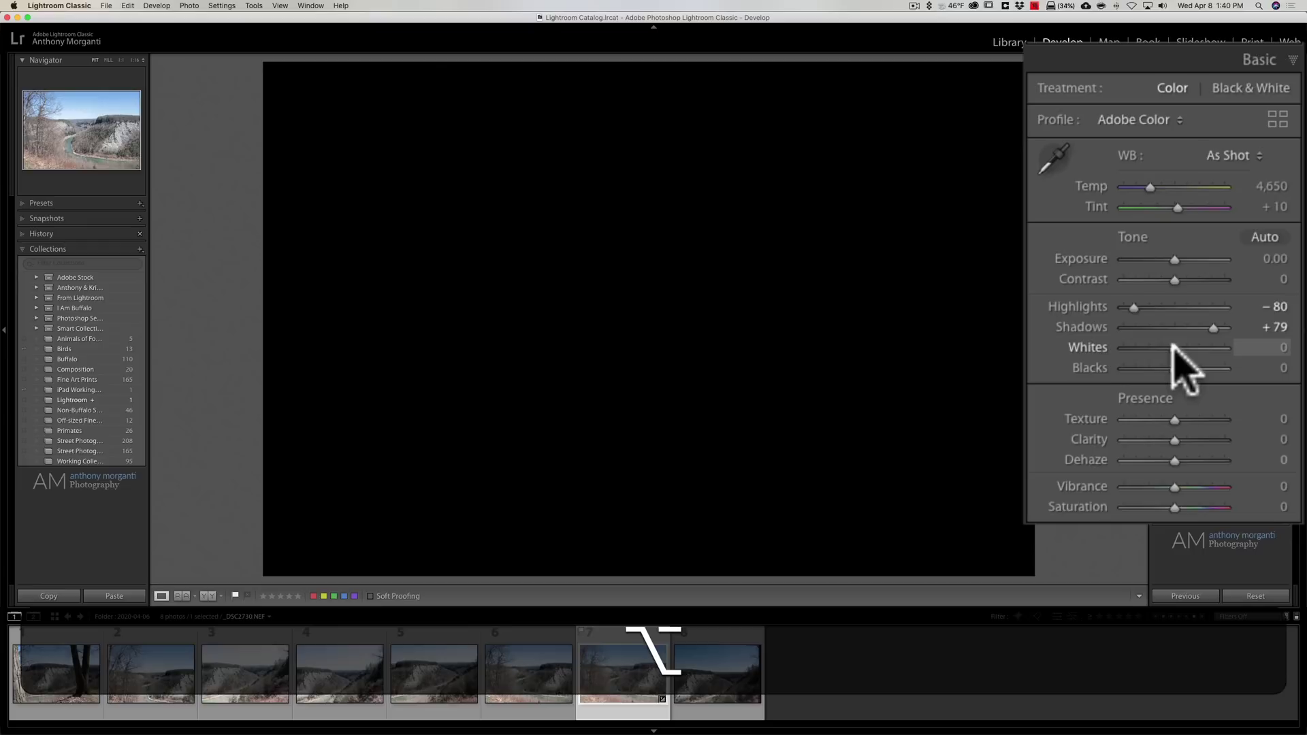
mouse_move(1172, 348)
mouse_down()
mouse_move(1206, 346)
mouse_move(1189, 348)
mouse_up()
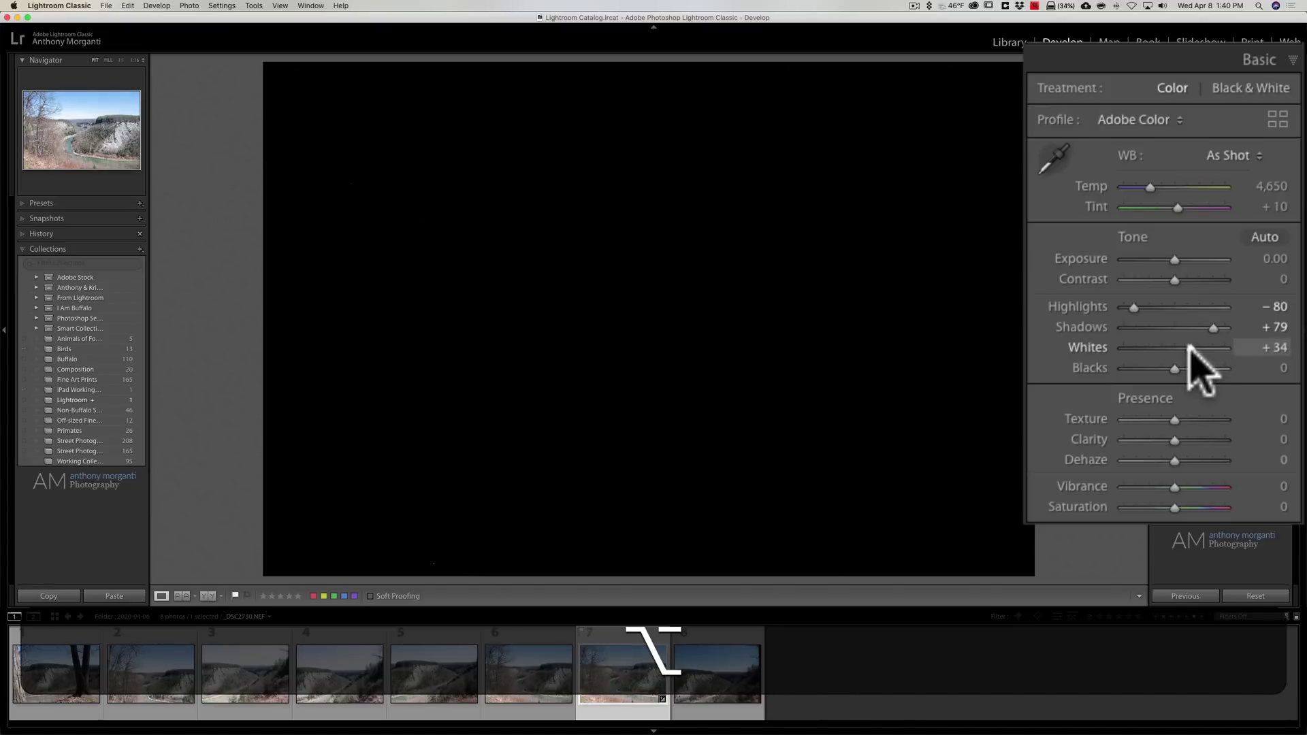
drag(1188, 348, 1182, 360)
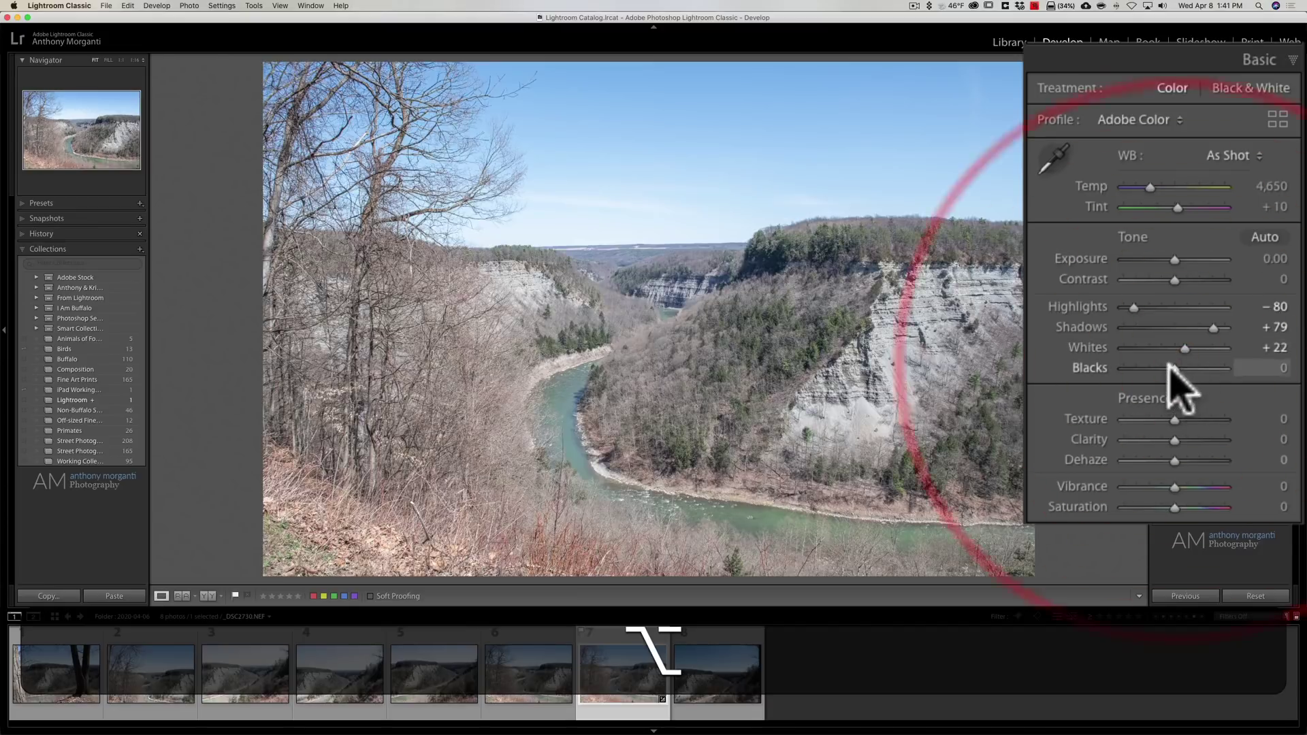
Set Blacks -59, then add Texture +34, Clarity +23, Dehaze +16 and Saturation +20.
key(alt)
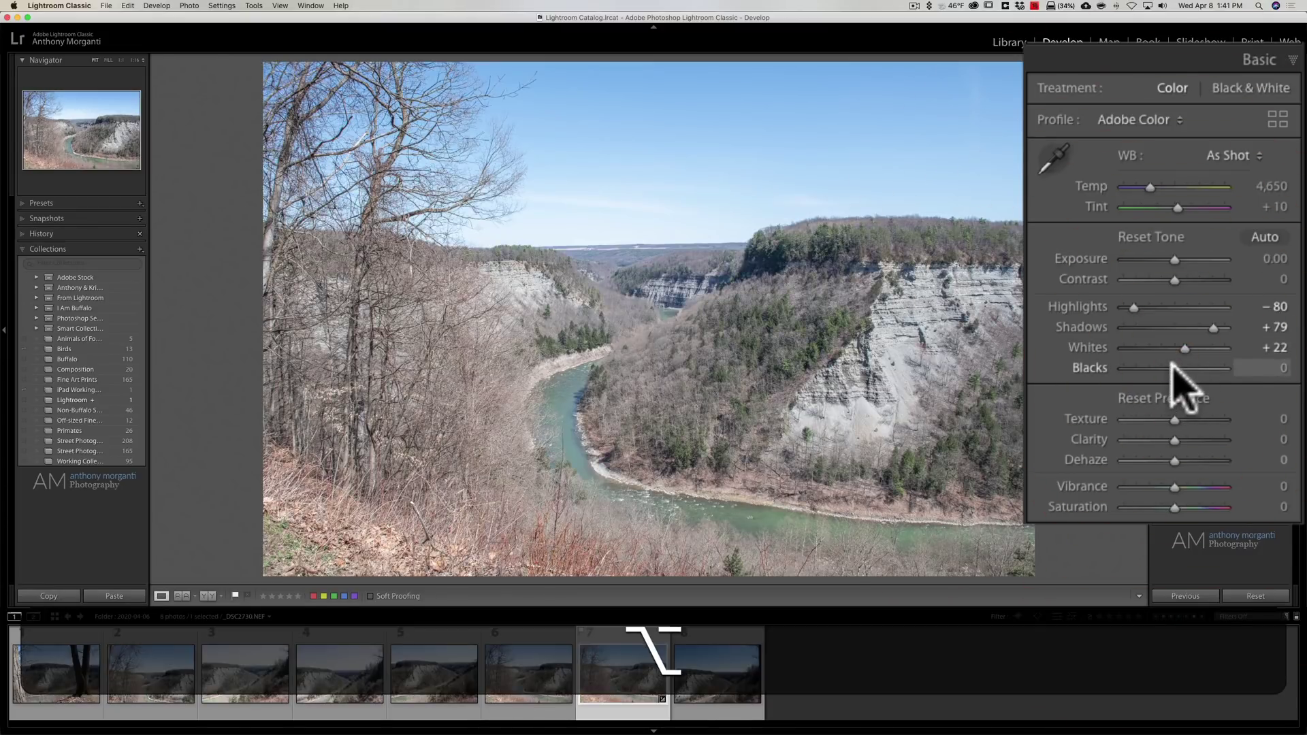
drag(1172, 366, 1141, 366)
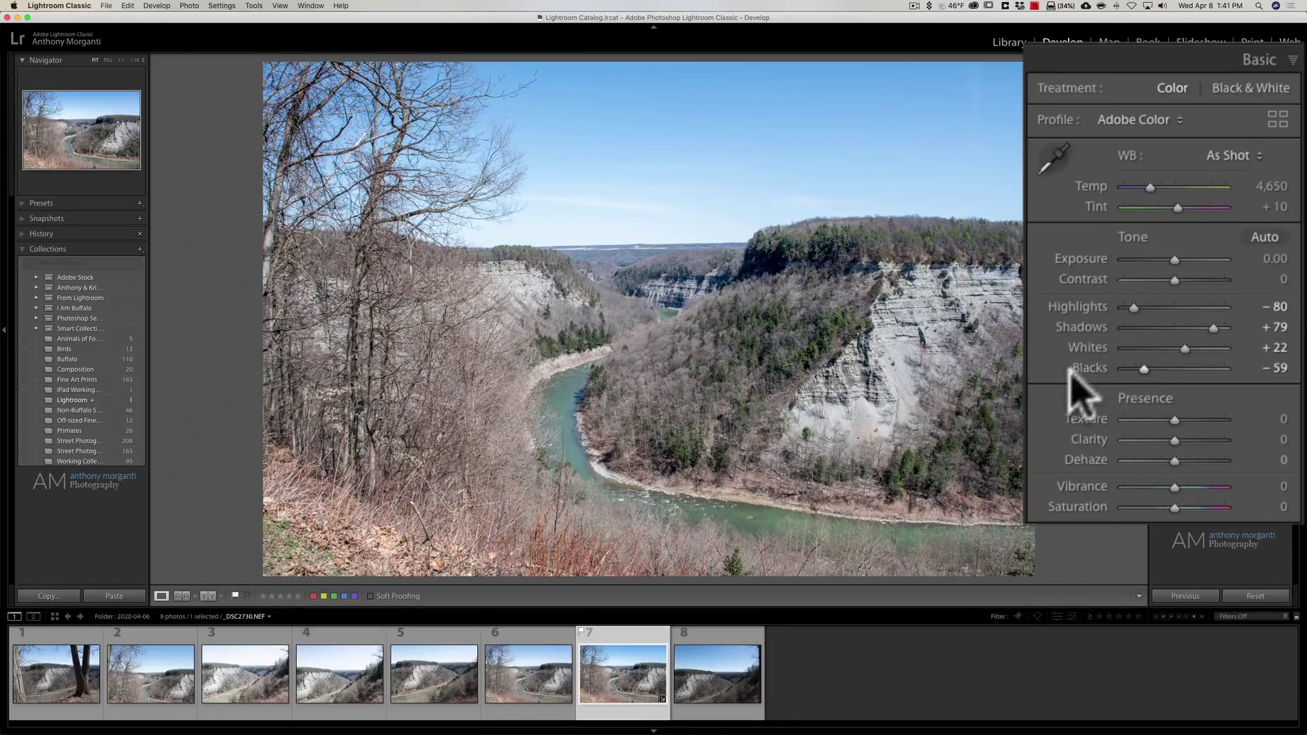
alt+click(1145, 368)
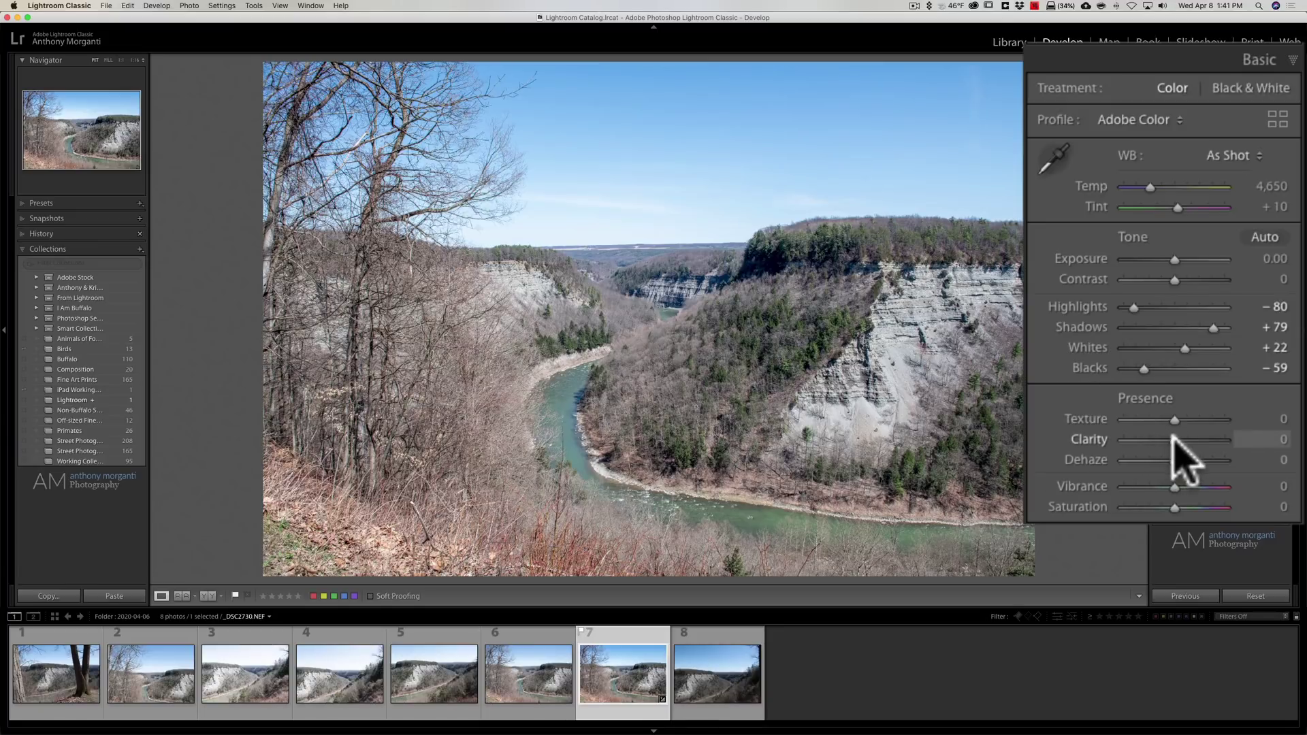
mouse_move(1171, 434)
mouse_down()
mouse_move(1191, 418)
mouse_move(1182, 458)
mouse_up()
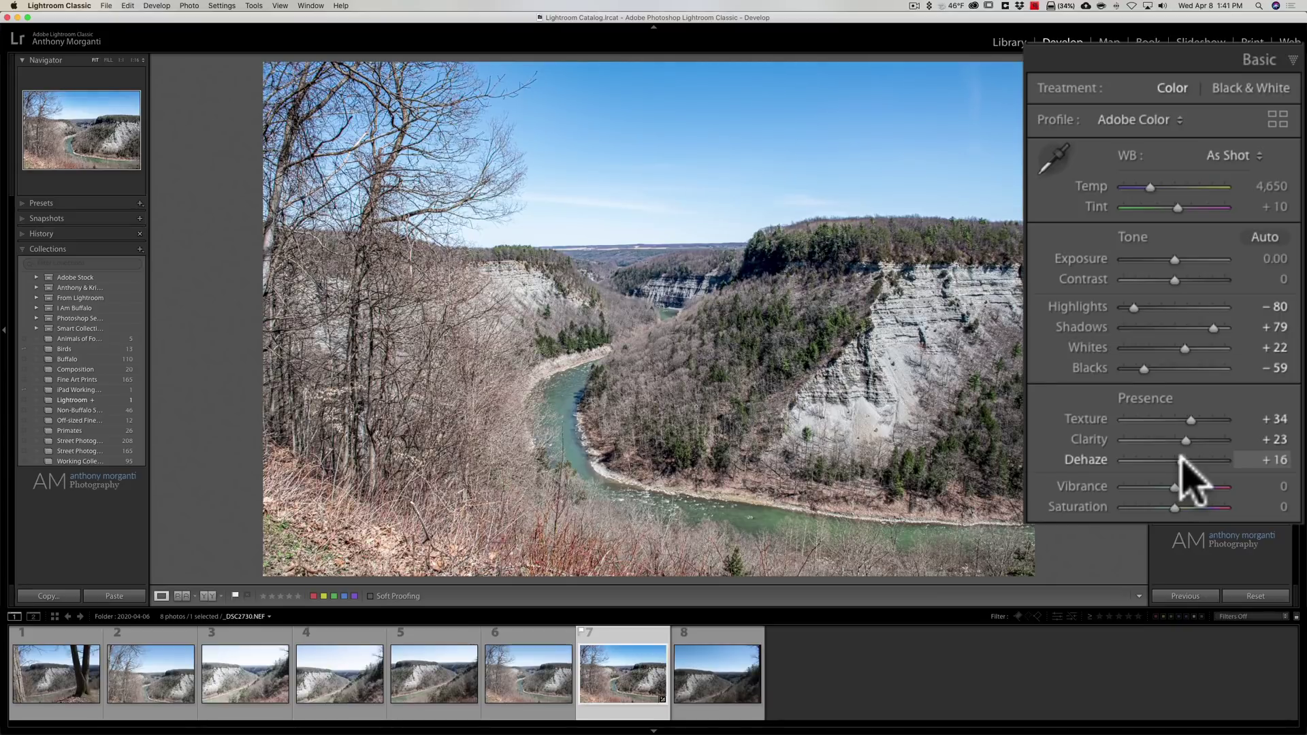
drag(1176, 507, 1184, 508)
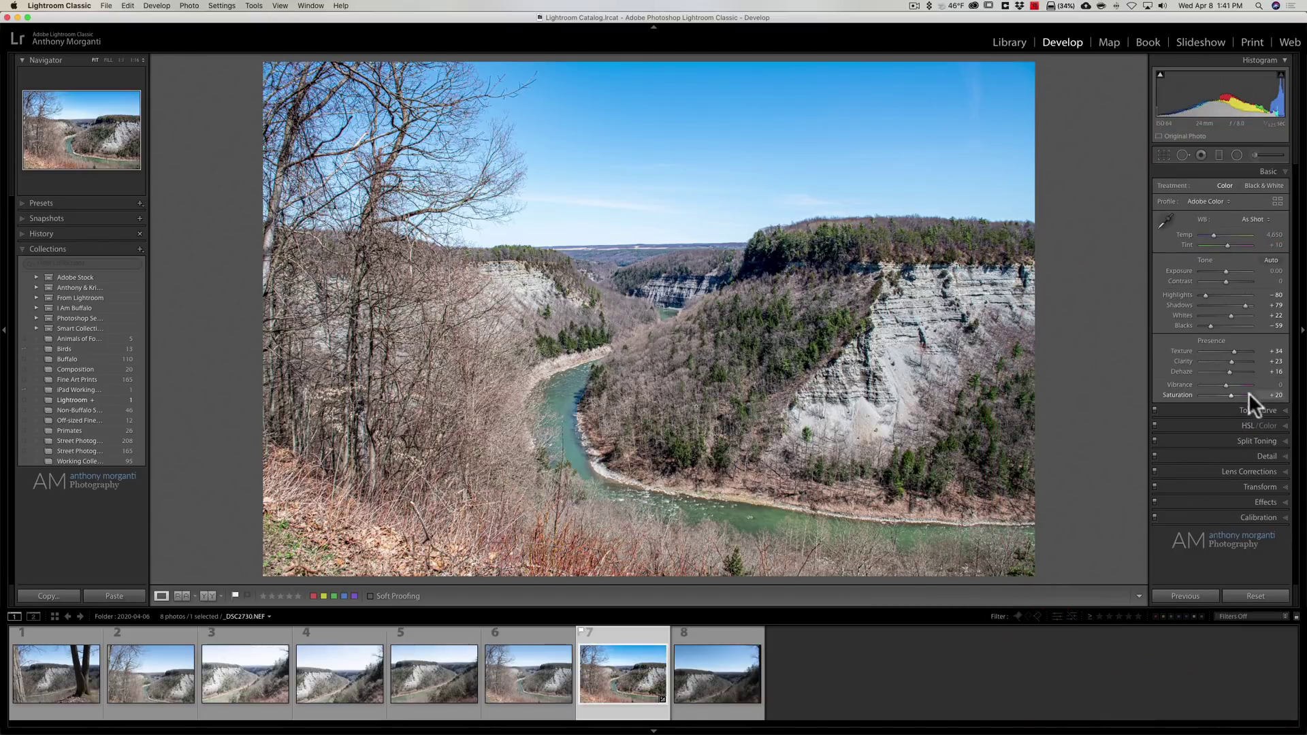
Set HSL Luminance Yellow +95, Green +67 and Saturation Yellow +70, Green +42.
click(1289, 427)
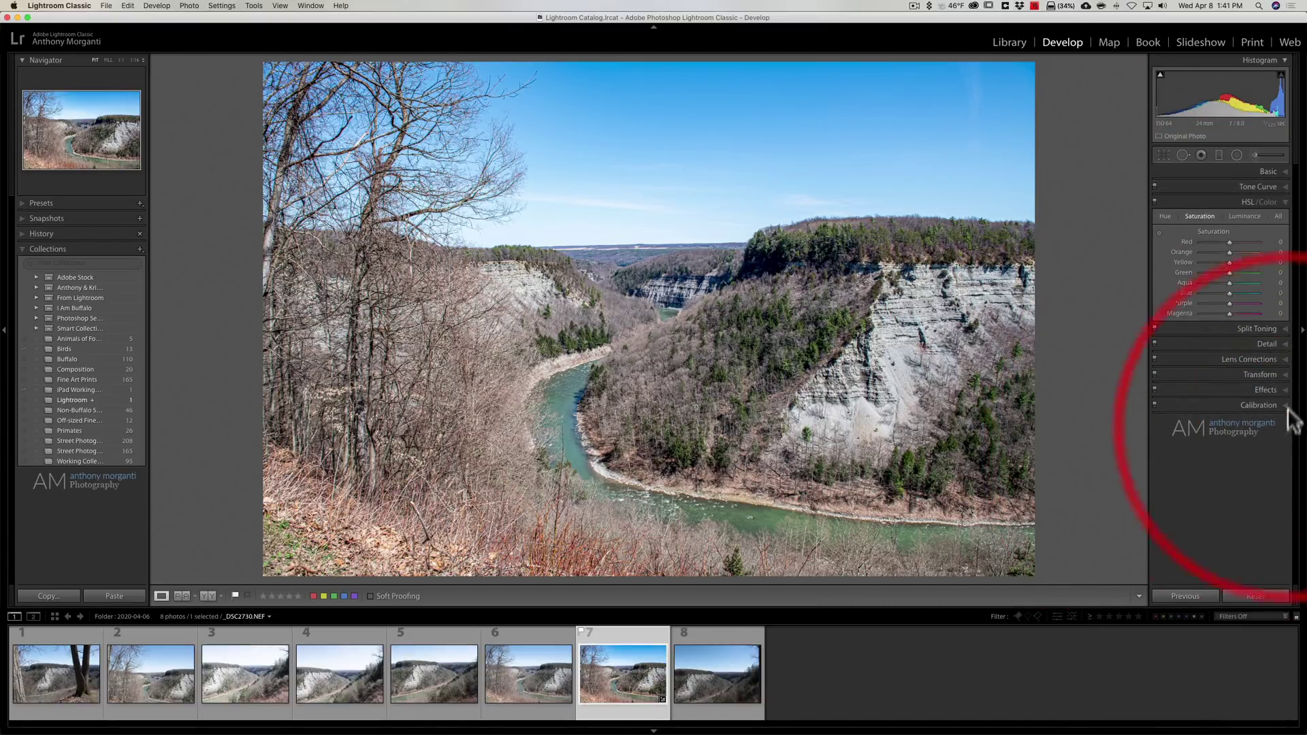
click(1244, 215)
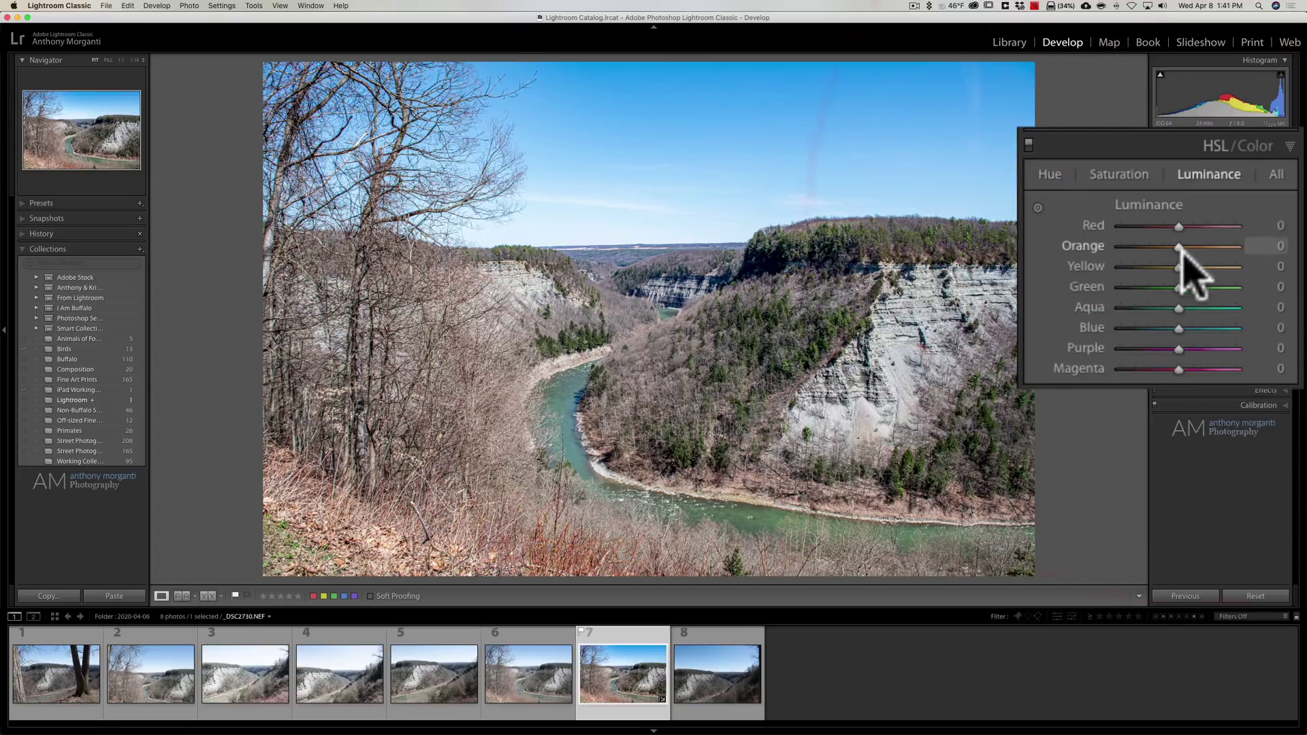
drag(1178, 267, 1215, 286)
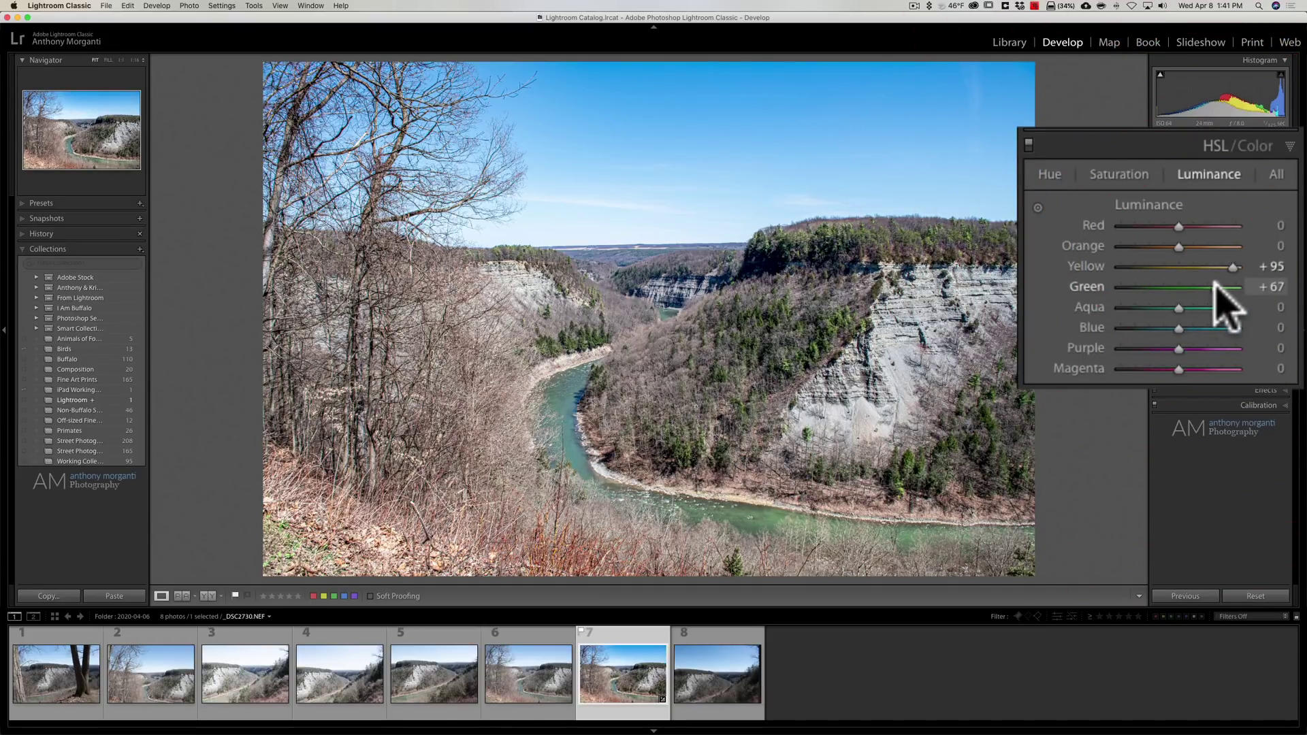
click(1115, 179)
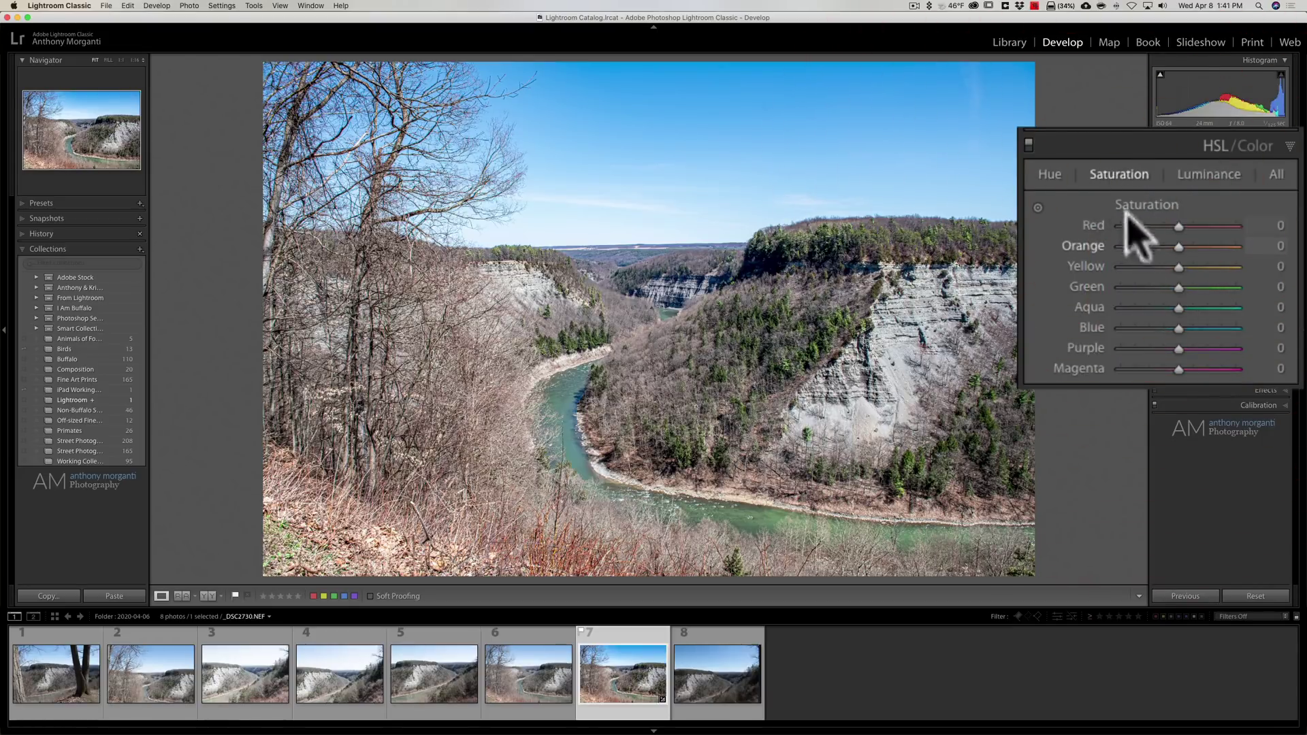
drag(1176, 266, 1204, 287)
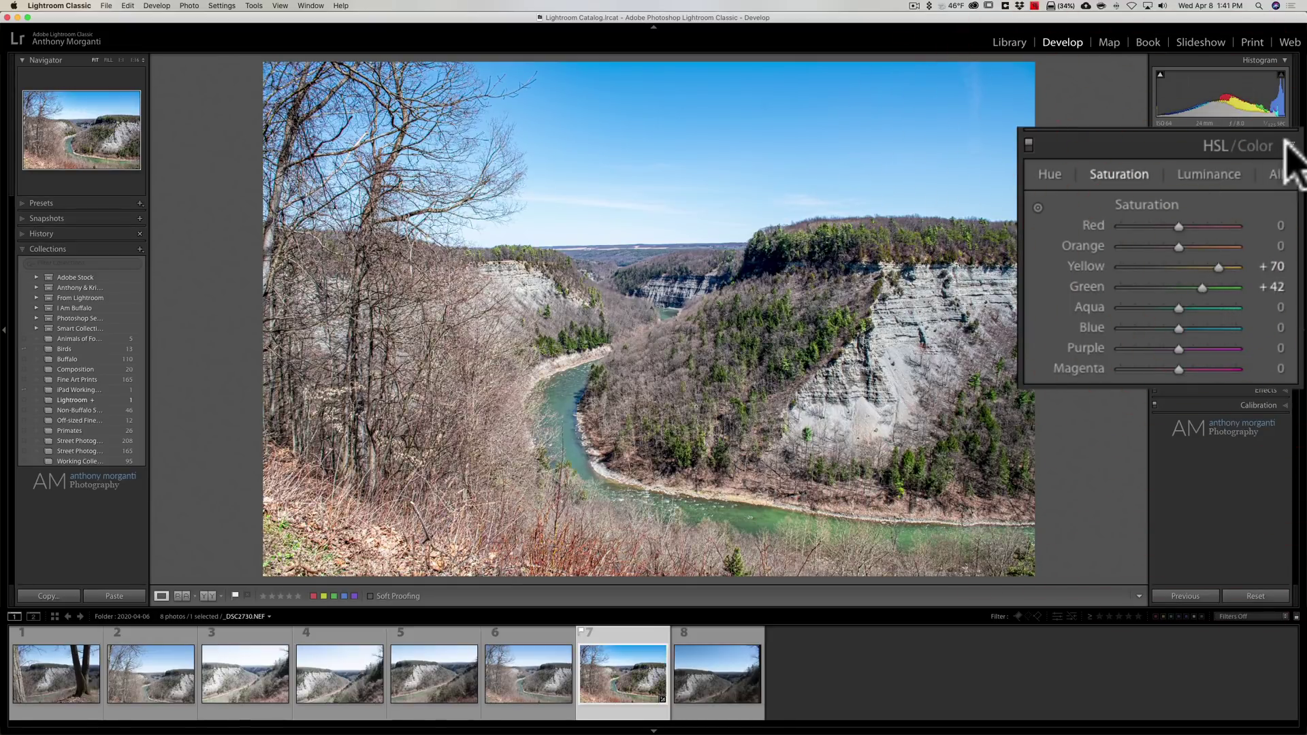
click(1280, 202)
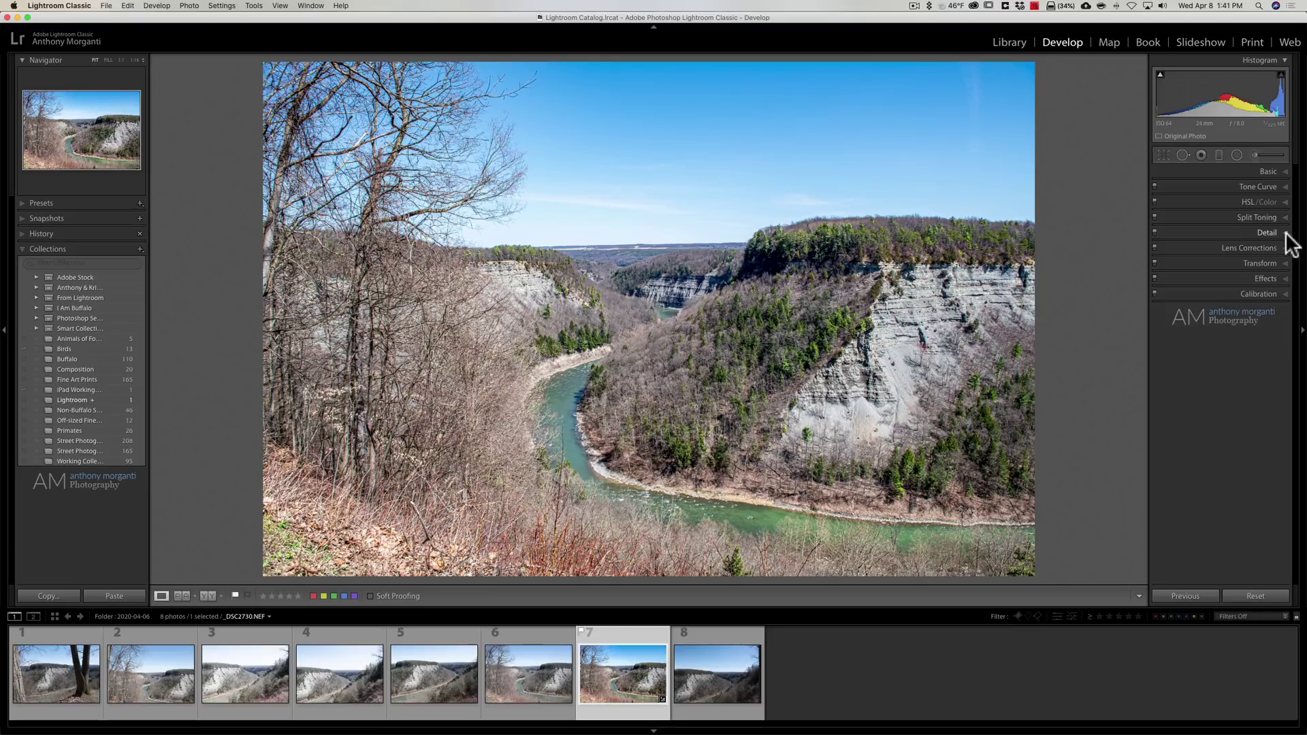
Set Detail Noise Reduction Luminance to about 30 while inspecting the sky at 1:1.
click(1283, 232)
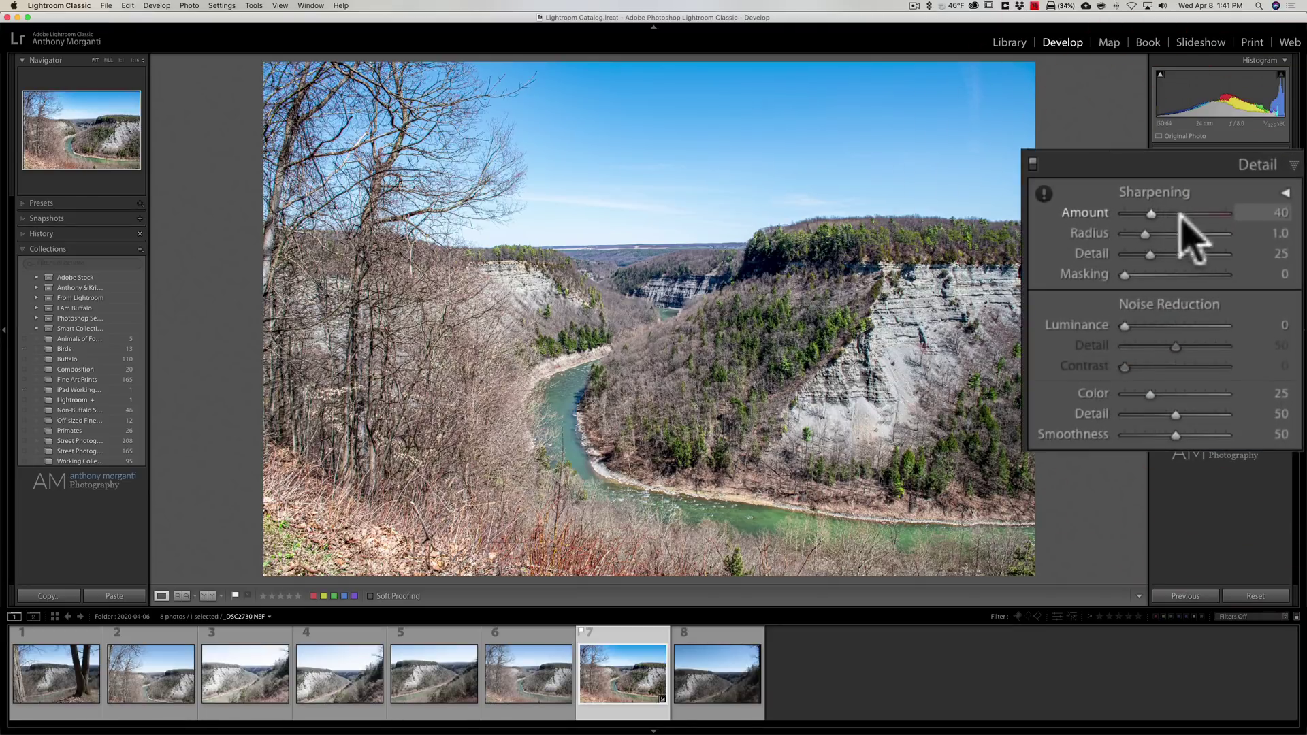
click(756, 178)
drag(1126, 315, 1153, 325)
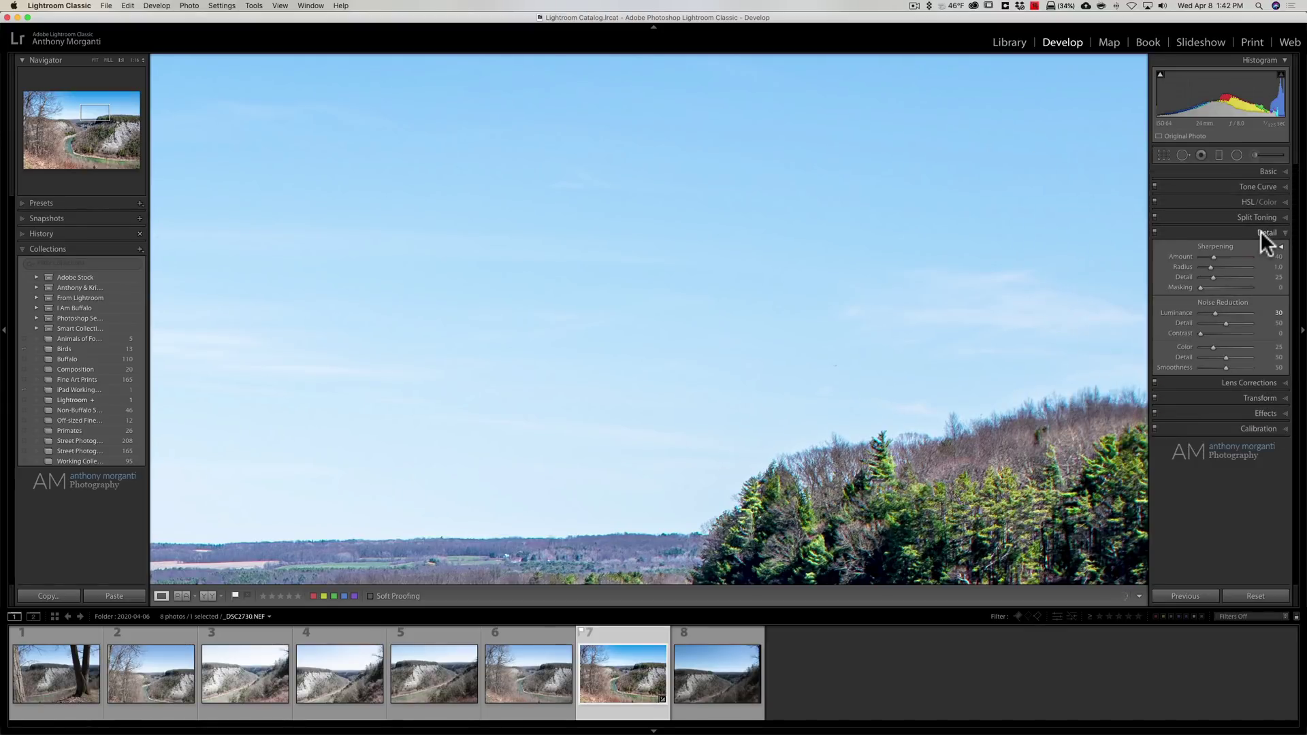
click(781, 258)
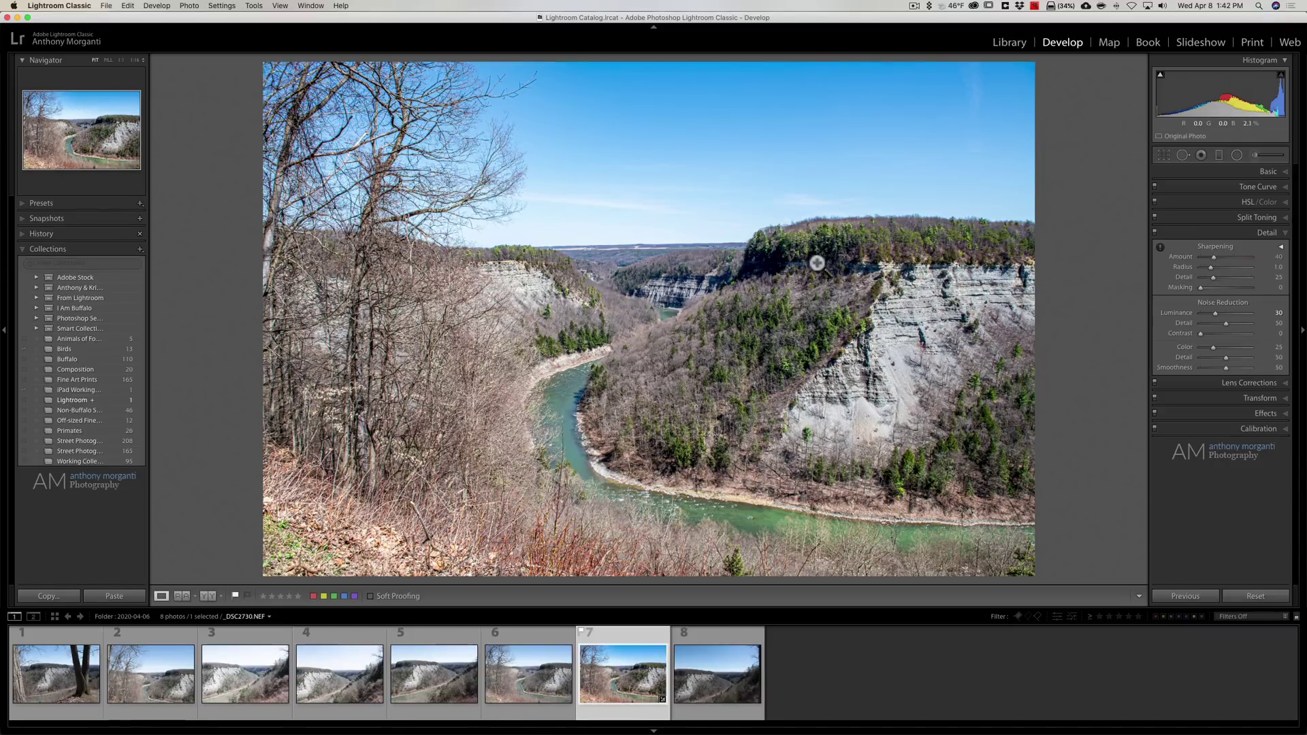
click(1262, 232)
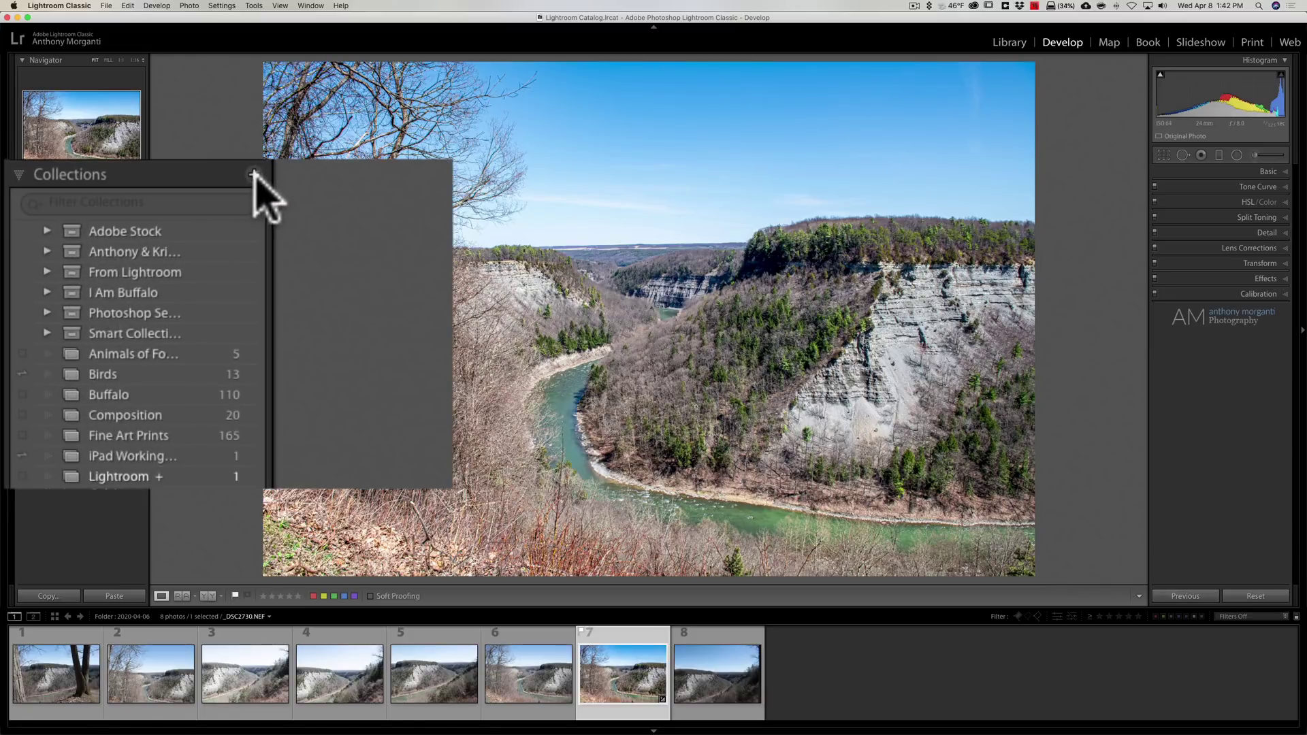
Create a collection named 'Luminar' holding the photo, with Sync with Lightroom unchecked.
click(253, 173)
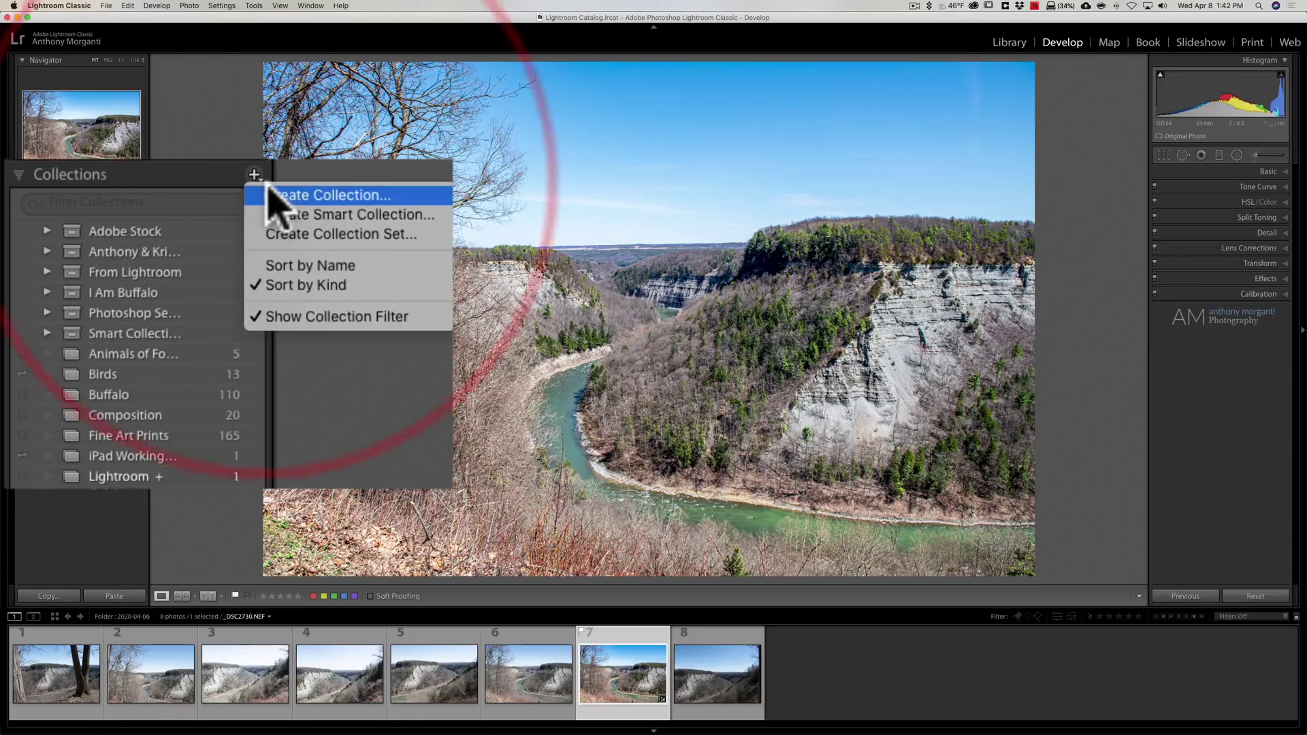
click(273, 194)
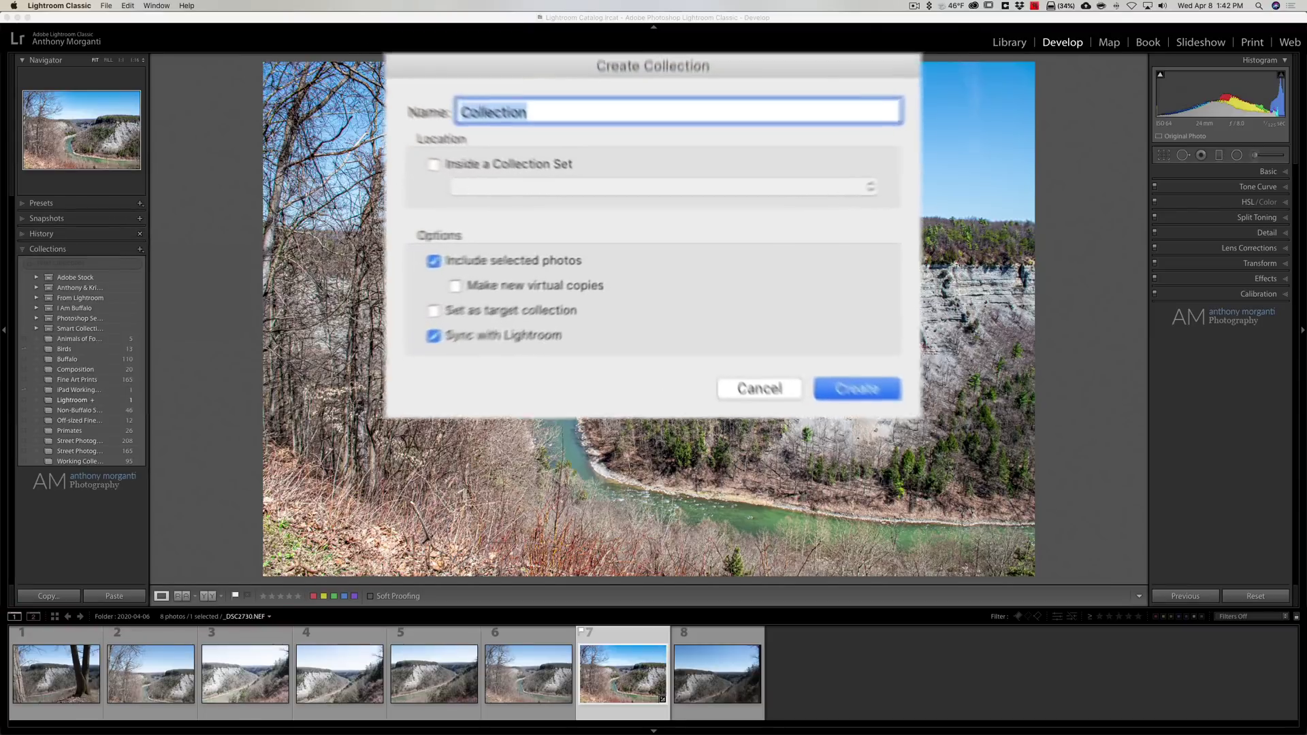
text(Luminar)
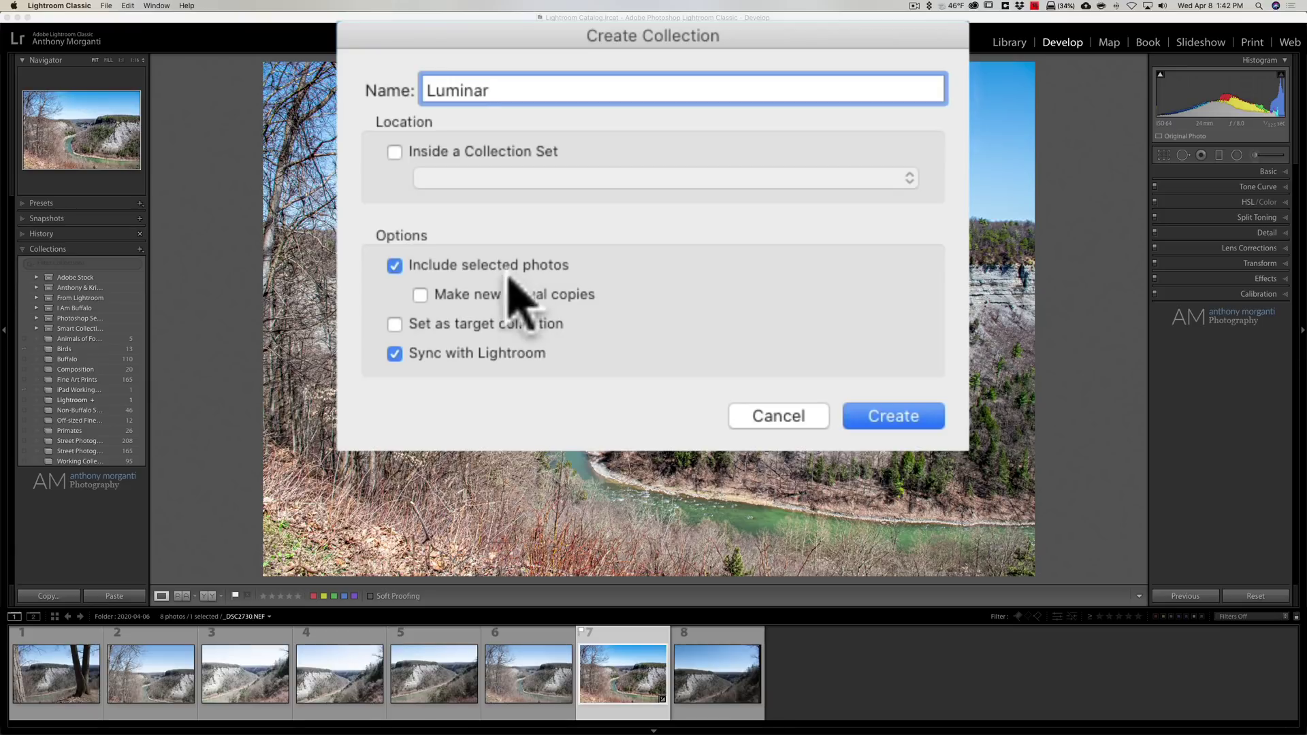
click(393, 353)
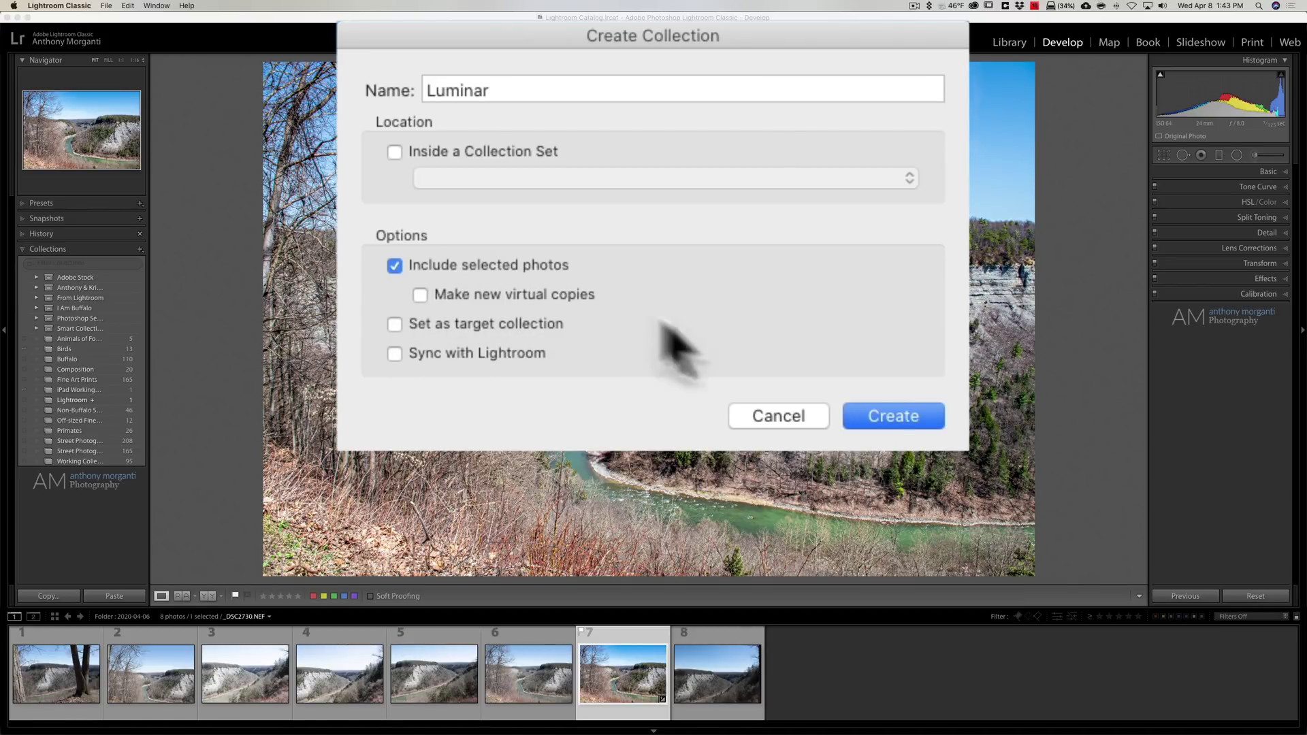
click(911, 420)
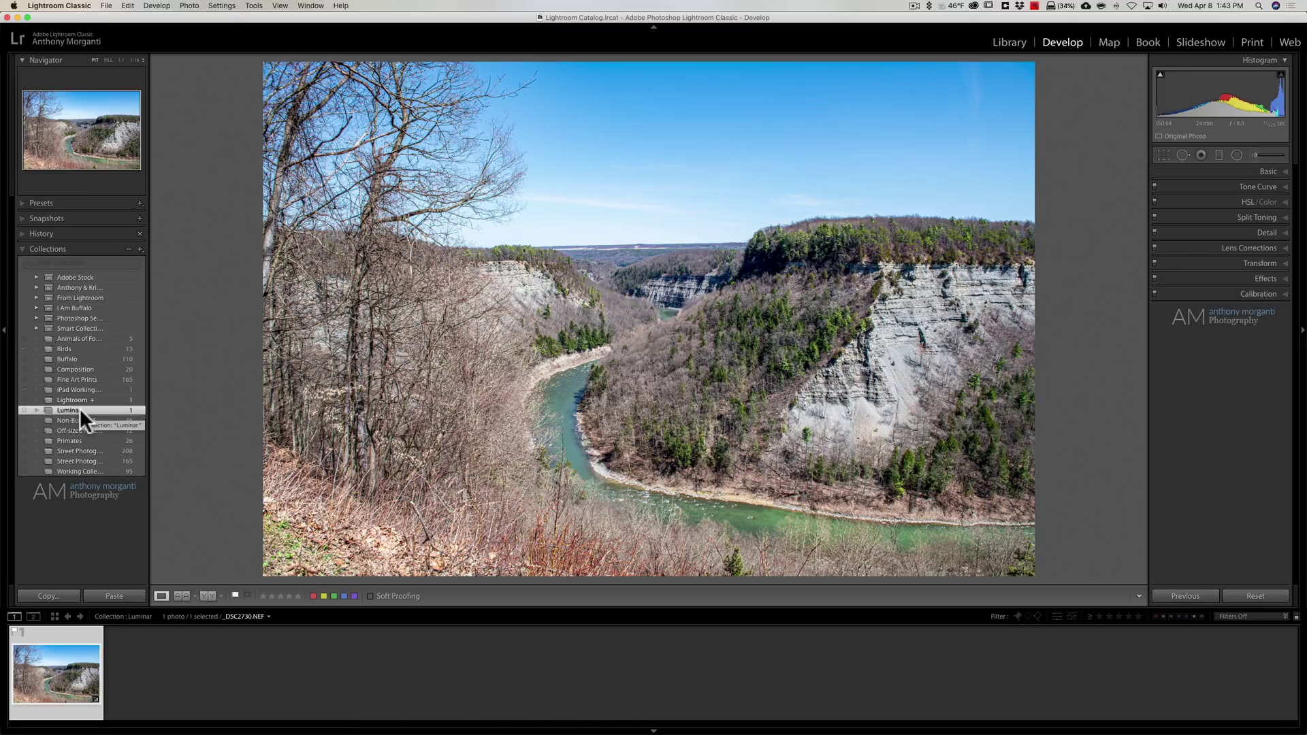
click(895, 278)
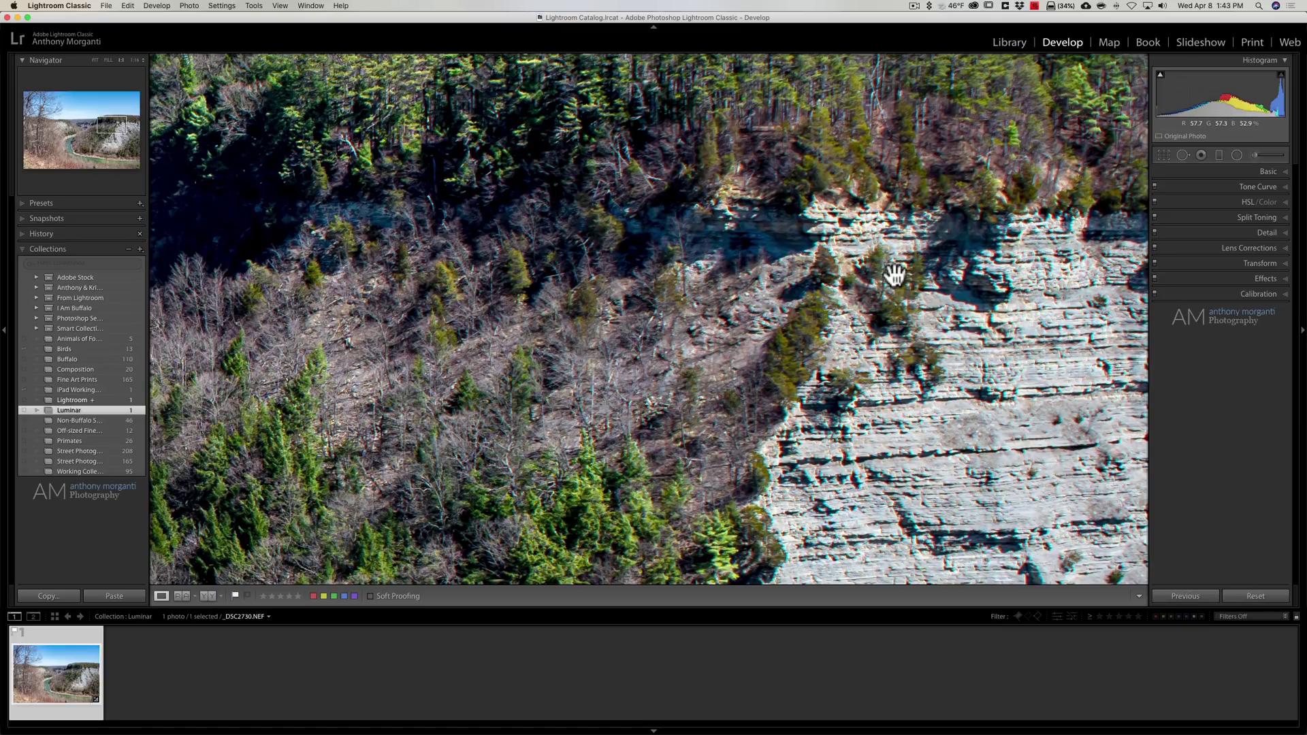
drag(994, 232, 815, 226)
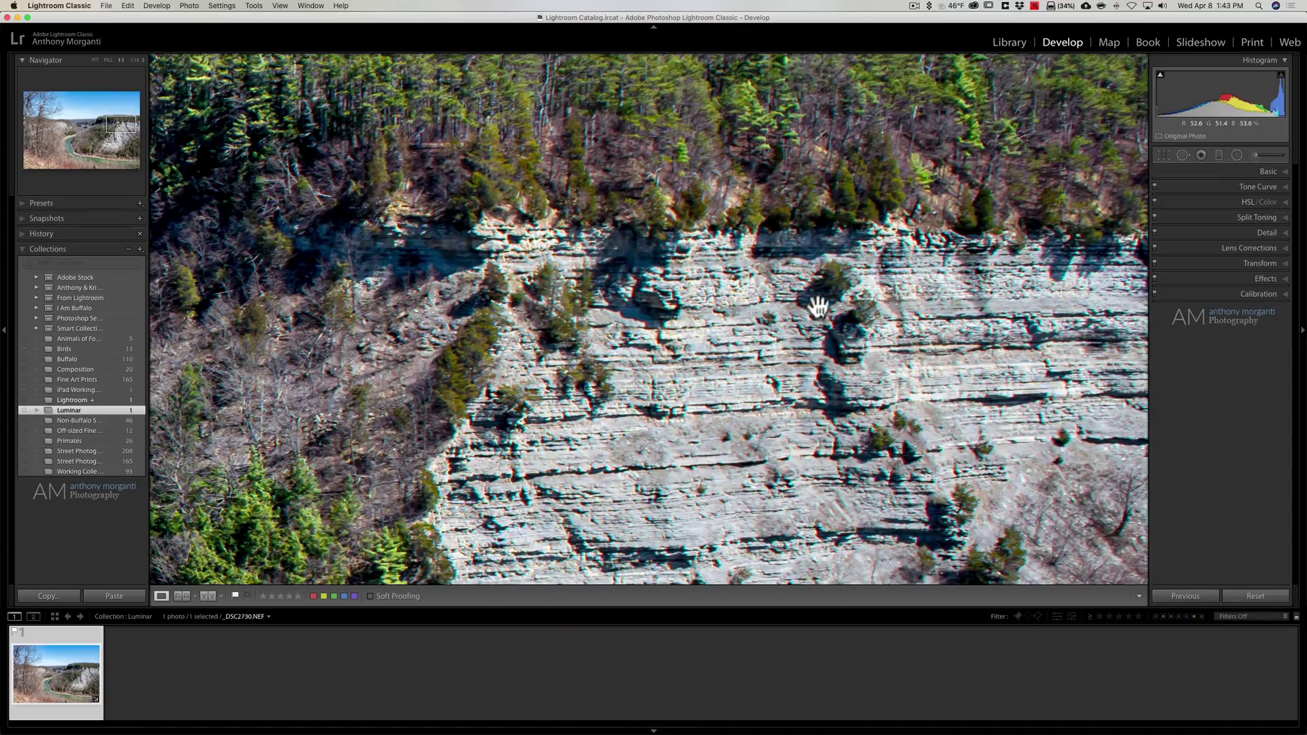
click(683, 286)
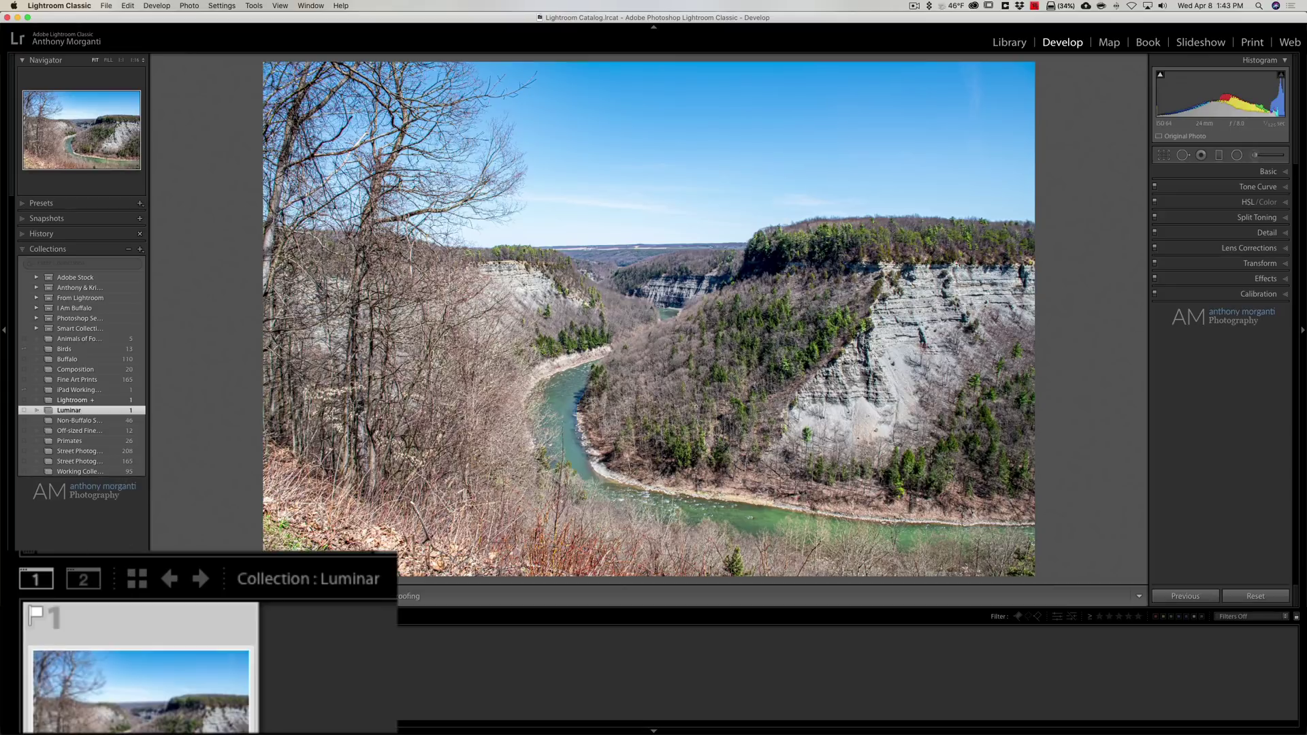
Open the Secondary Display showing _DSC2730.NEF and set it to Locked.
click(77, 582)
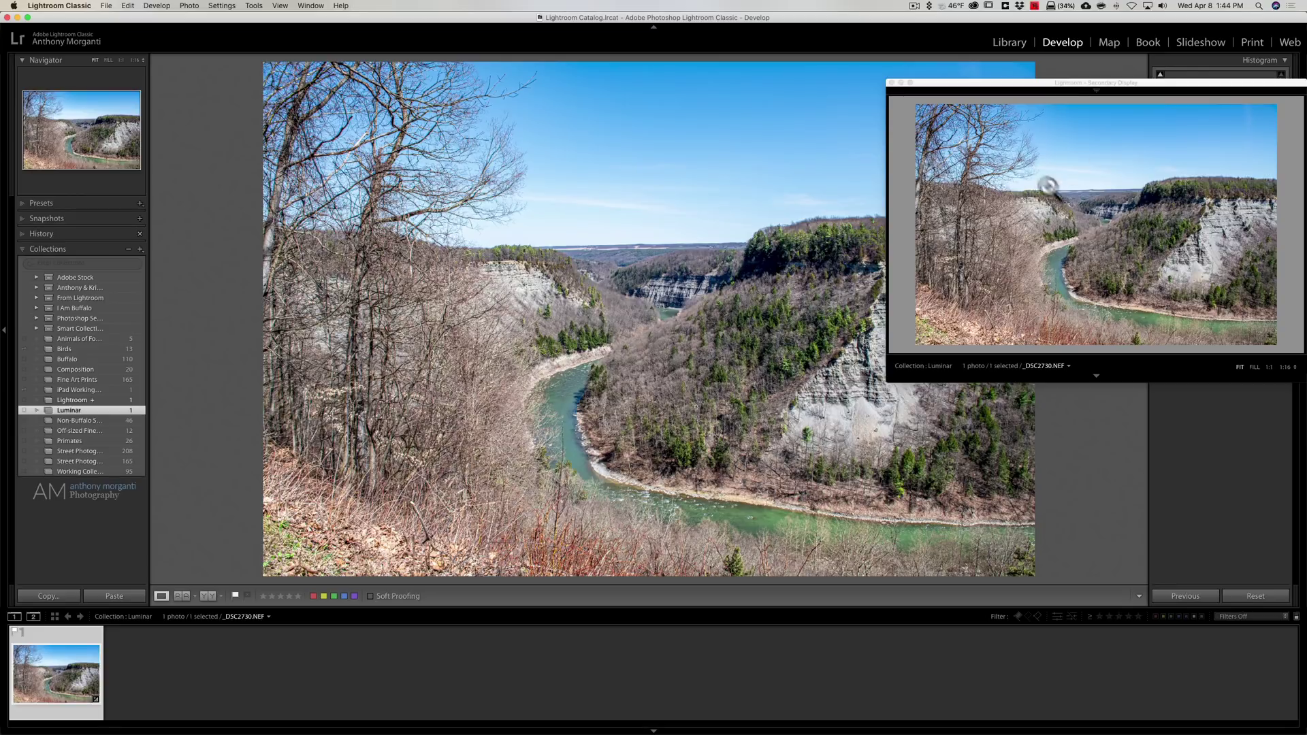
mouse_move(1099, 94)
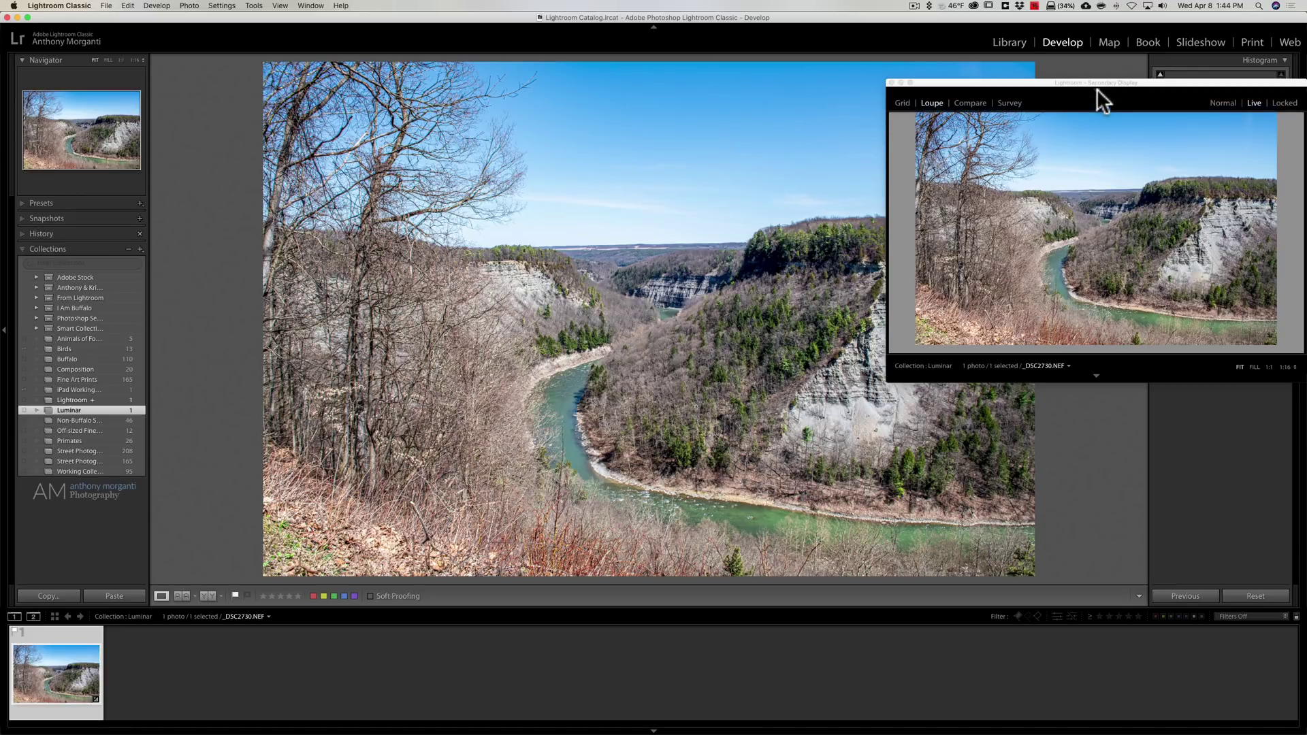
click(1279, 103)
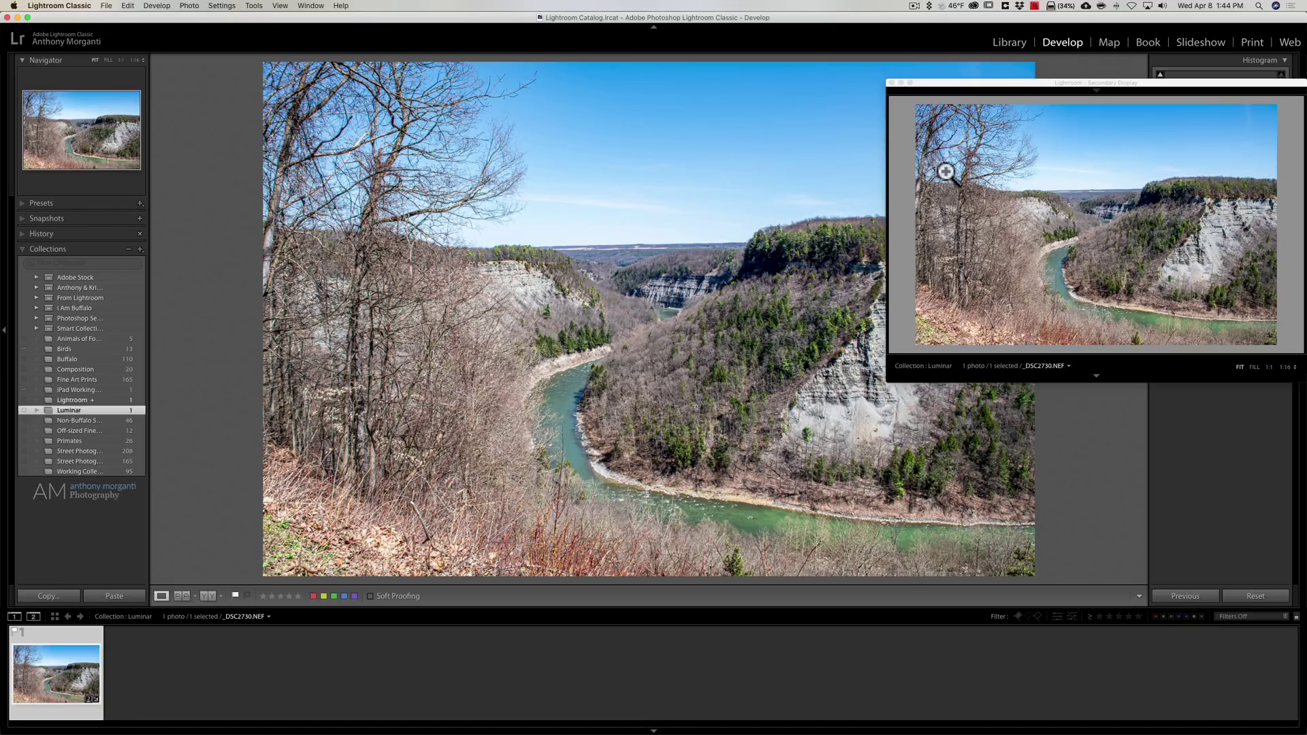
In Library, select the third photo, a cloudy blue sky, in the Skies > Part 7 folder.
click(1014, 40)
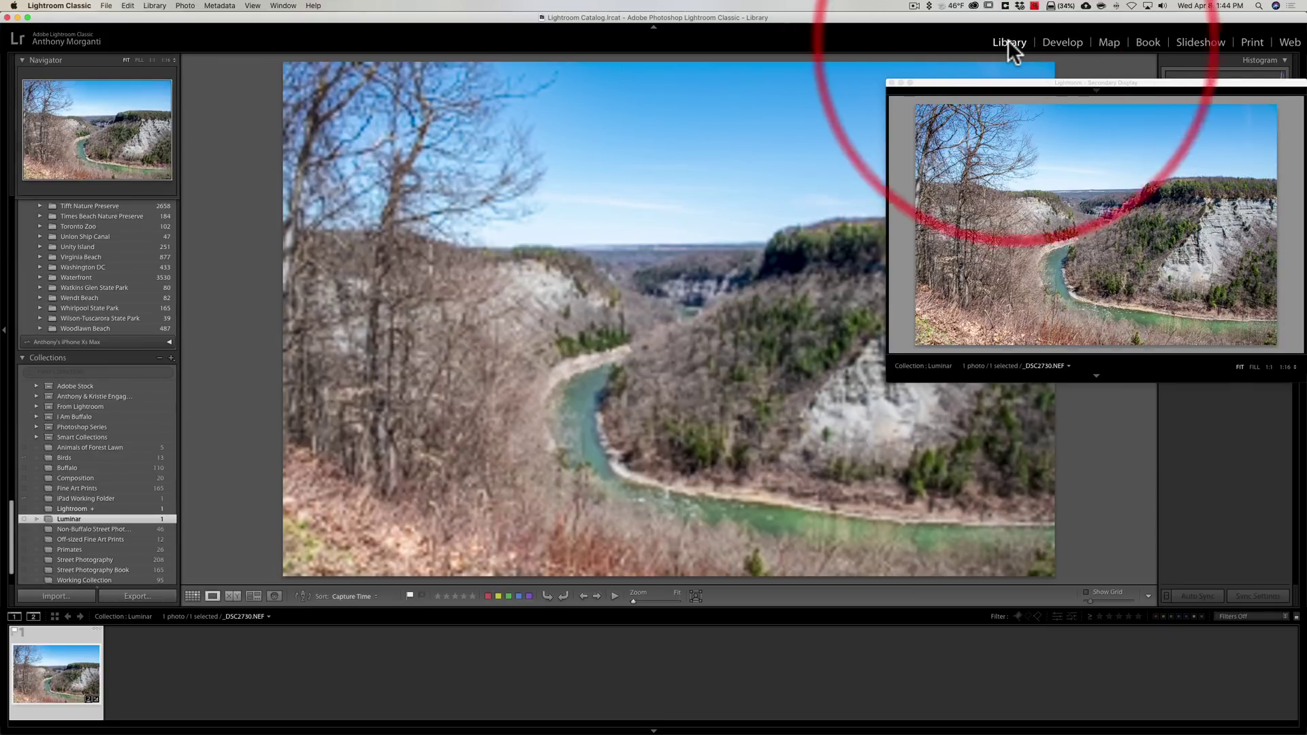
scroll(80, 309, up, 10)
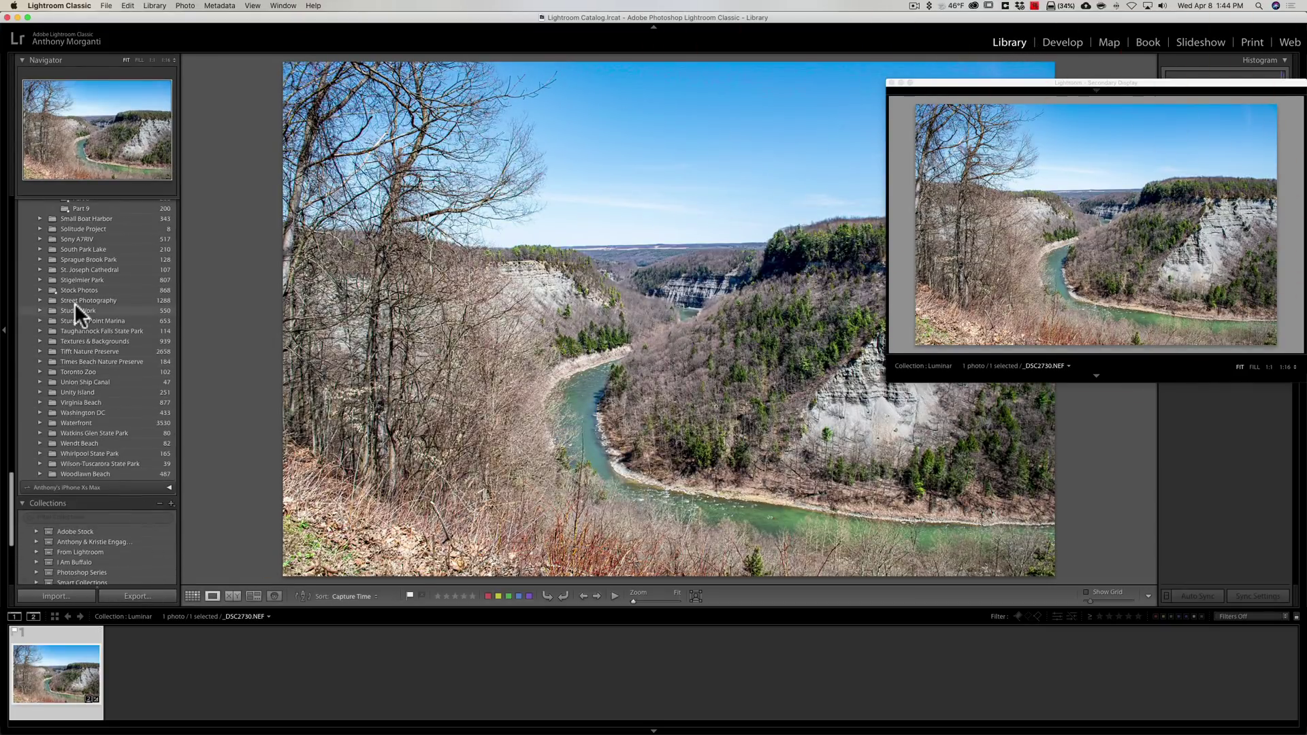
scroll(76, 301, up, 1)
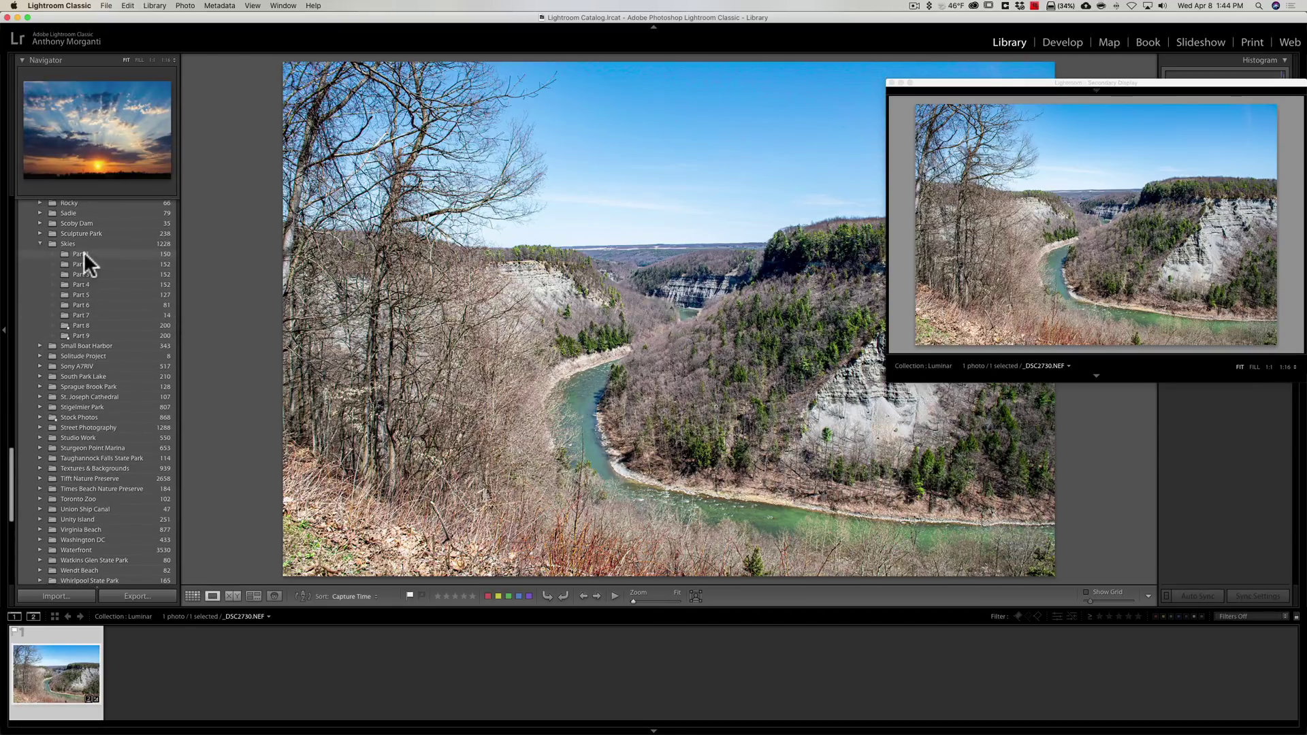
click(75, 313)
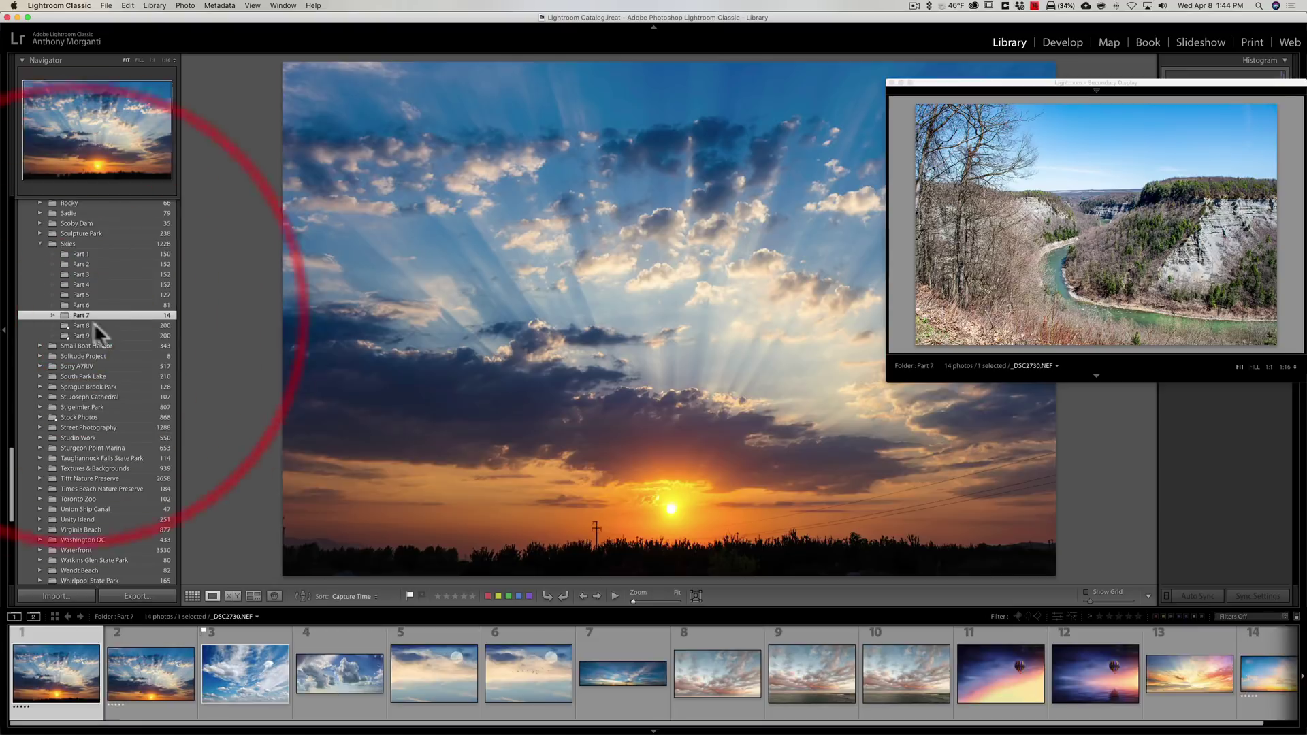
click(239, 665)
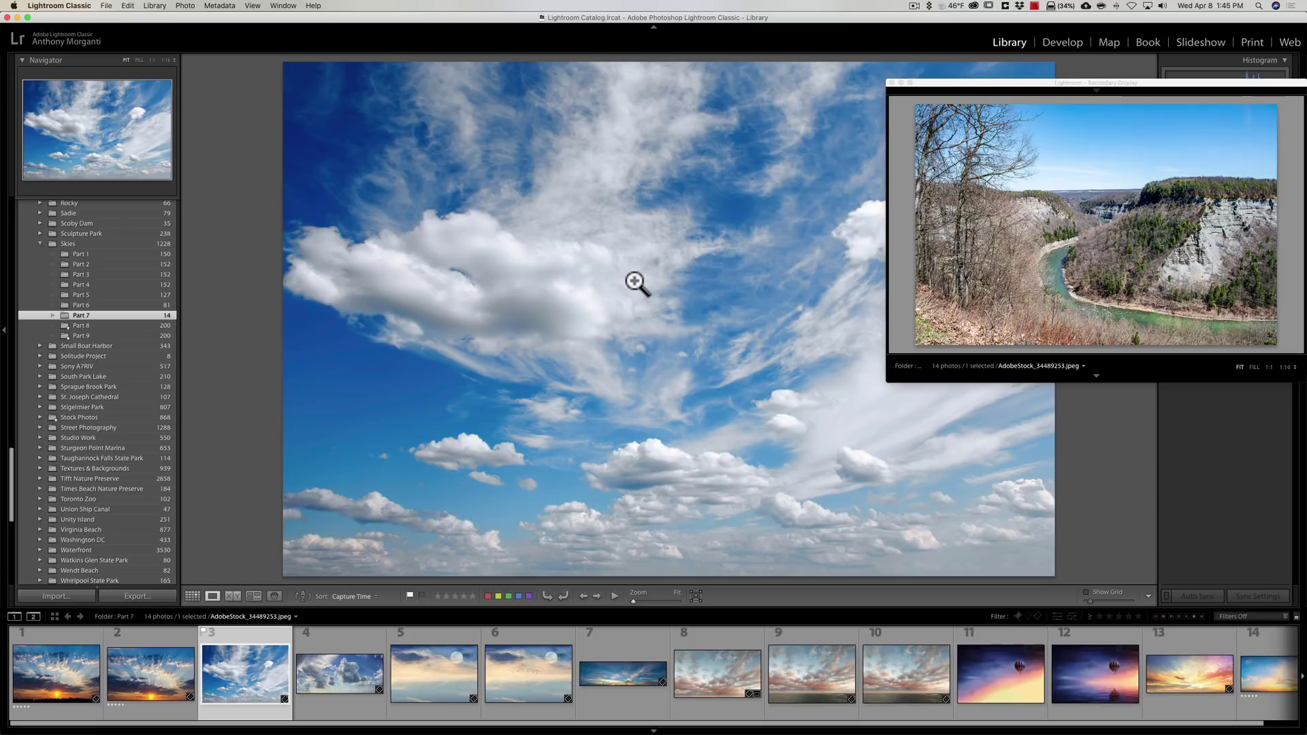
Export AdobeStock_34489253.jpeg to the Desktop with Image Format set to Original.
click(106, 5)
click(116, 145)
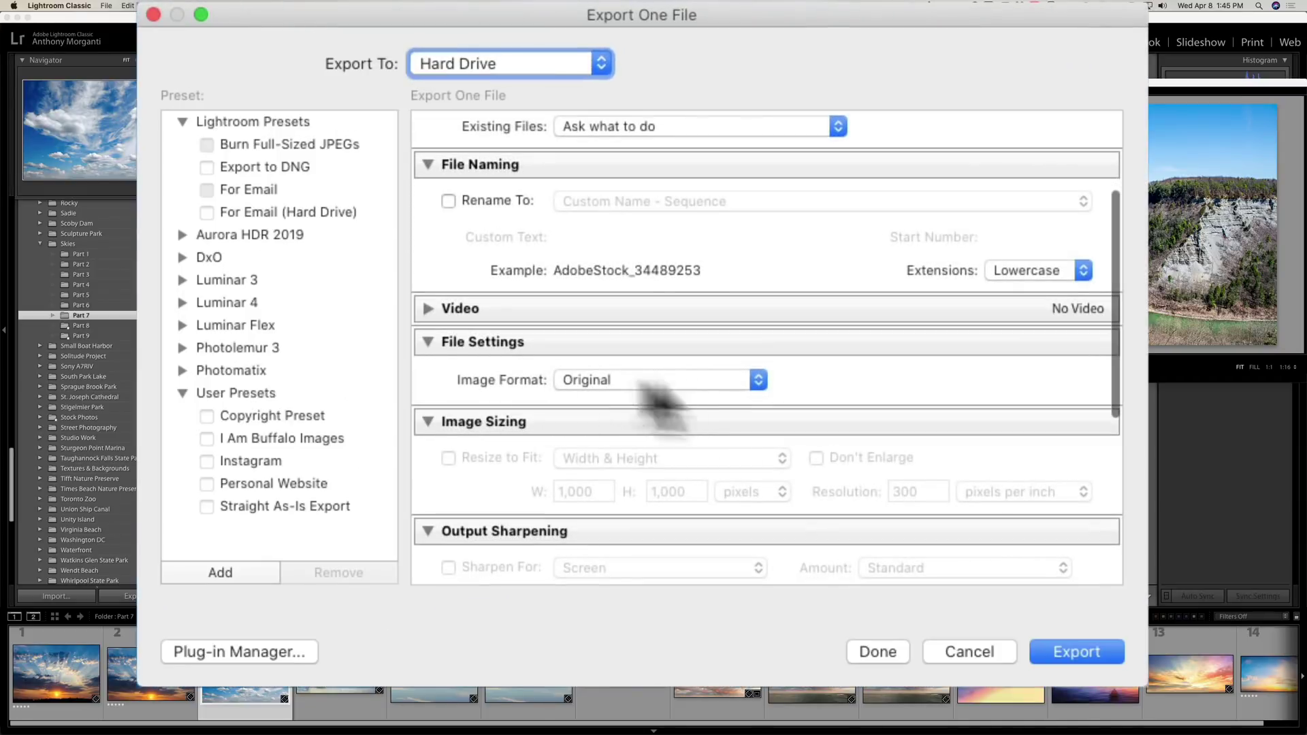
scroll(699, 397, up, 4)
scroll(699, 397, down, 4)
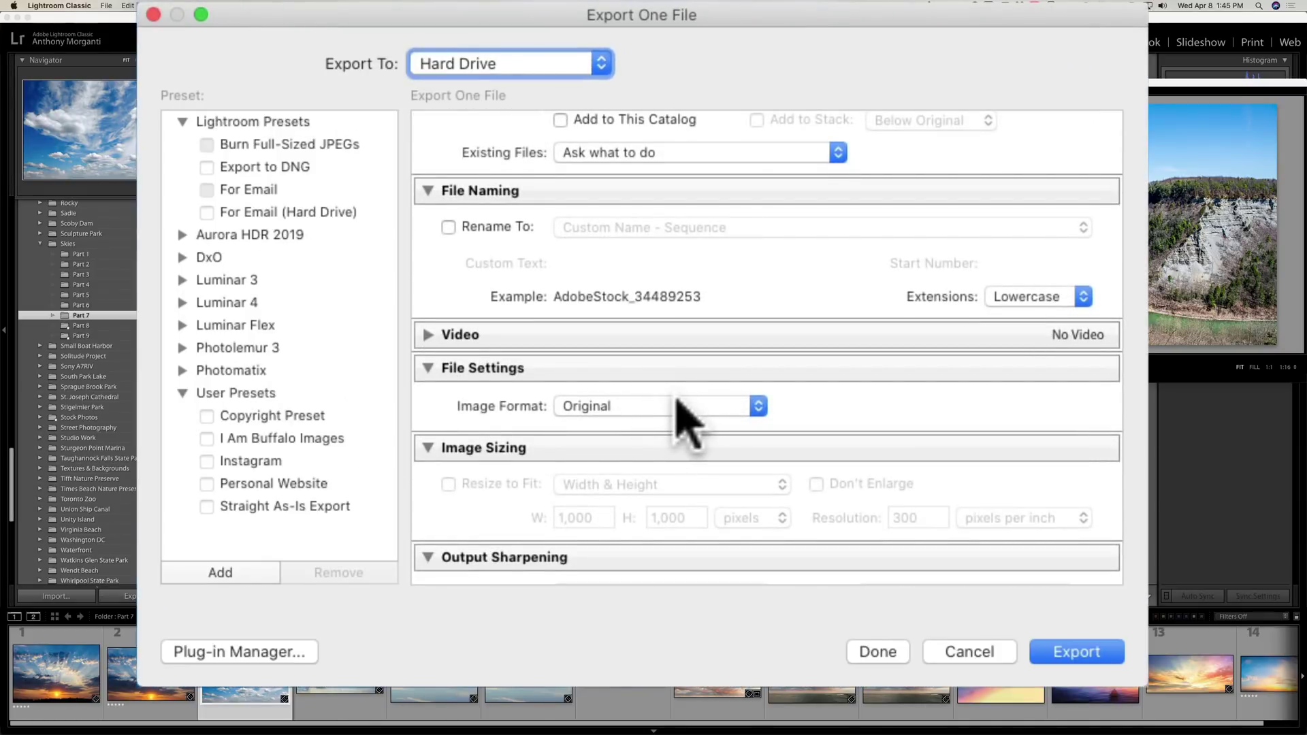
scroll(709, 407, down, 2)
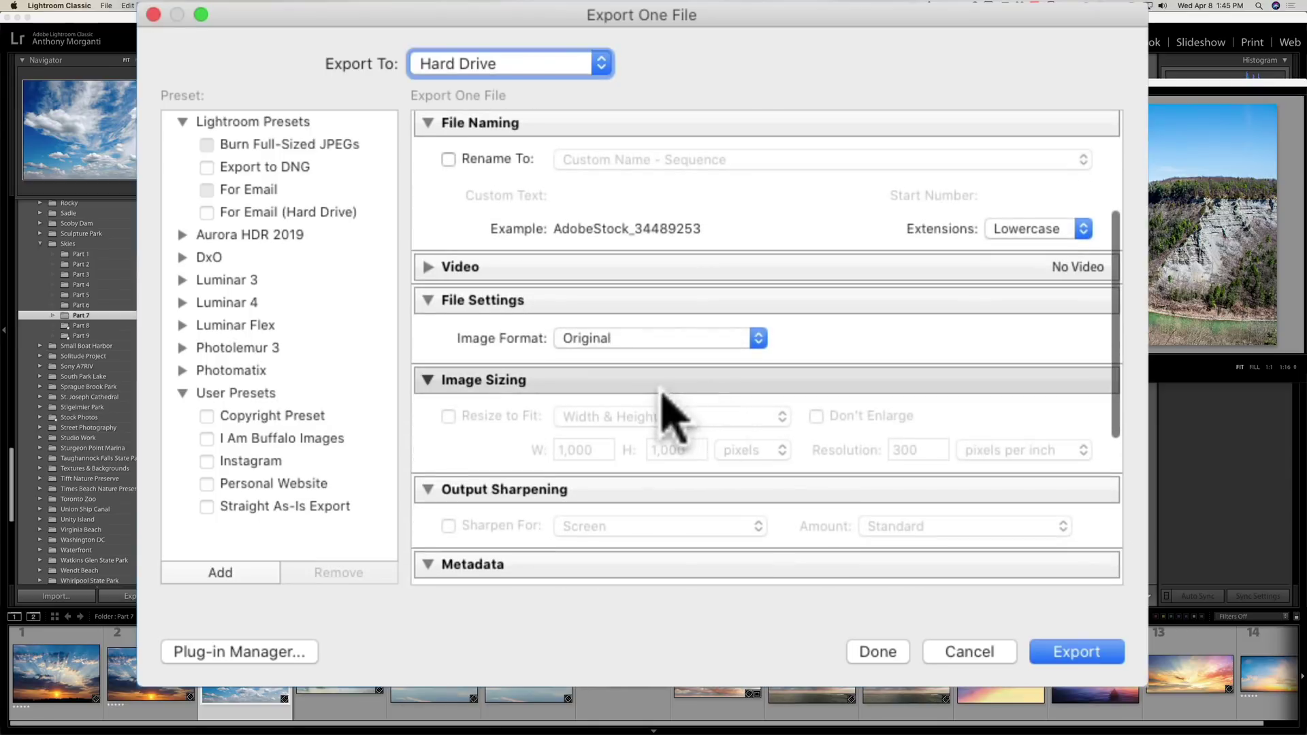
scroll(654, 443, down, 9)
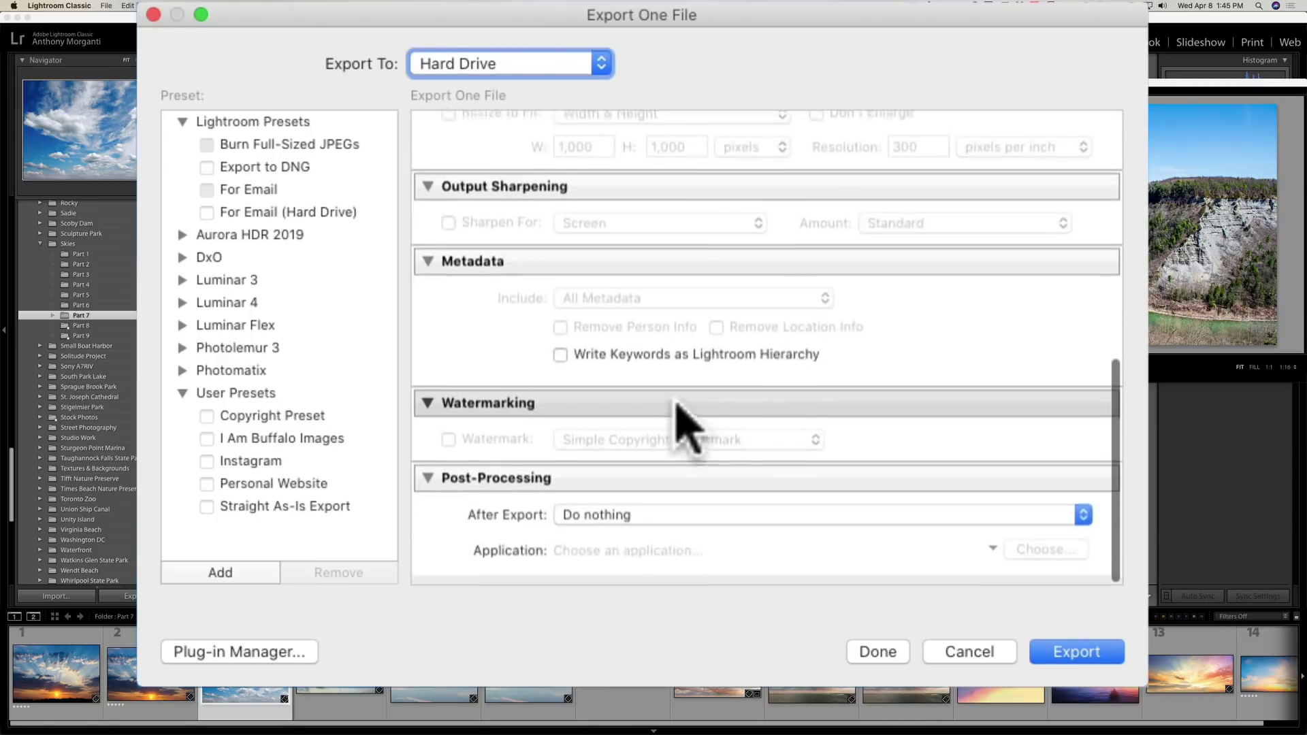
scroll(686, 423, up, 4)
scroll(738, 408, up, 10)
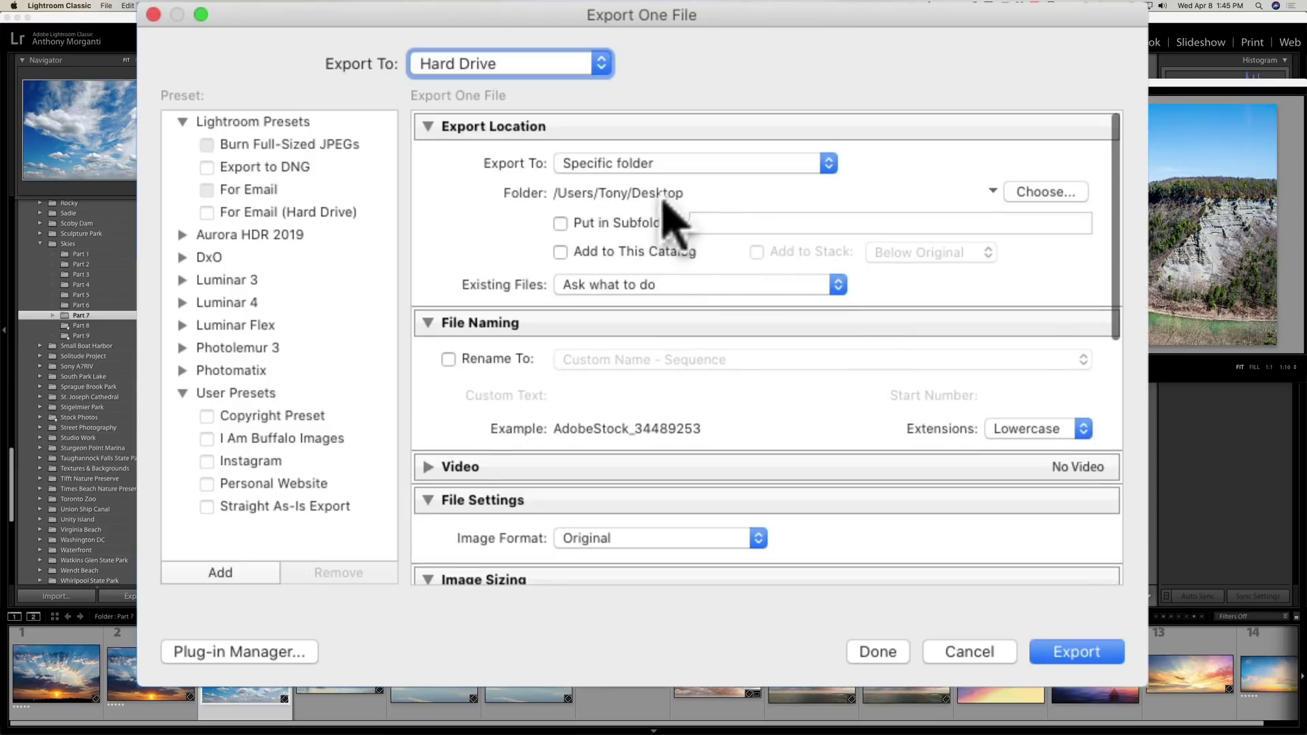
click(1079, 654)
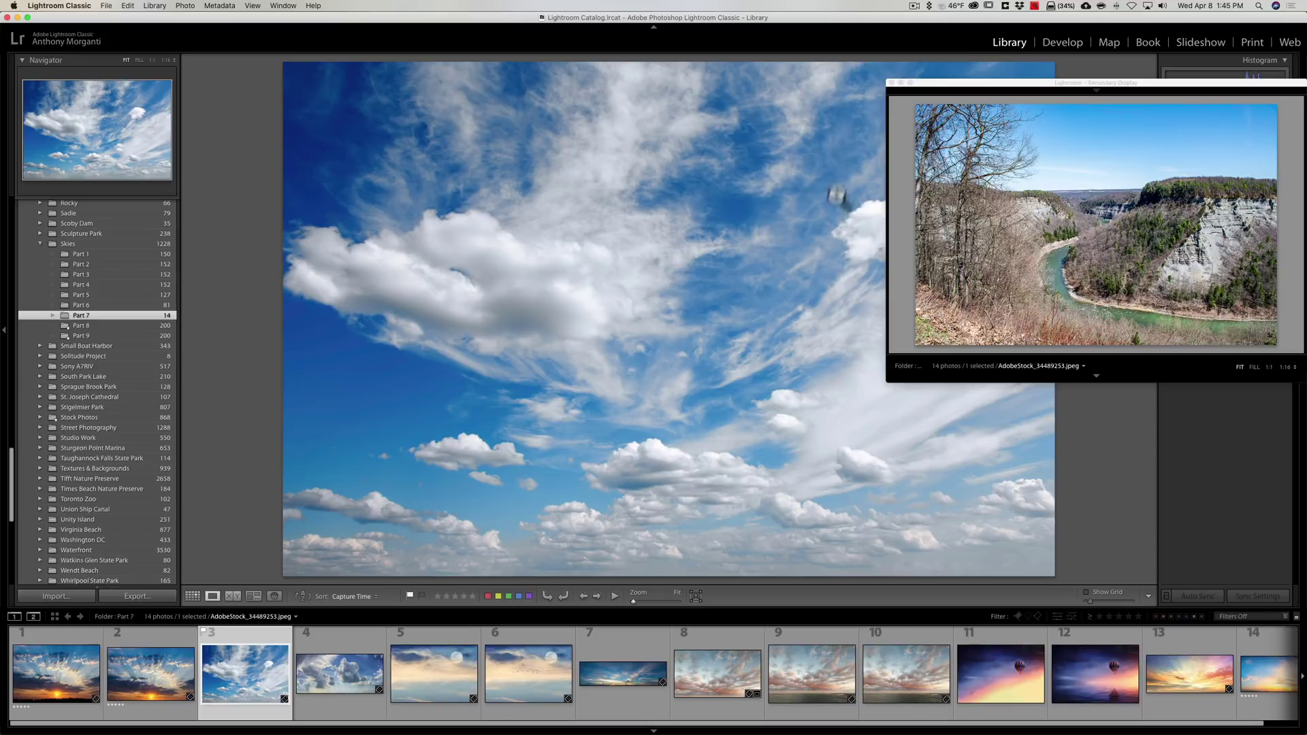
Close the Secondary Display window and select the Luminar collection.
click(892, 83)
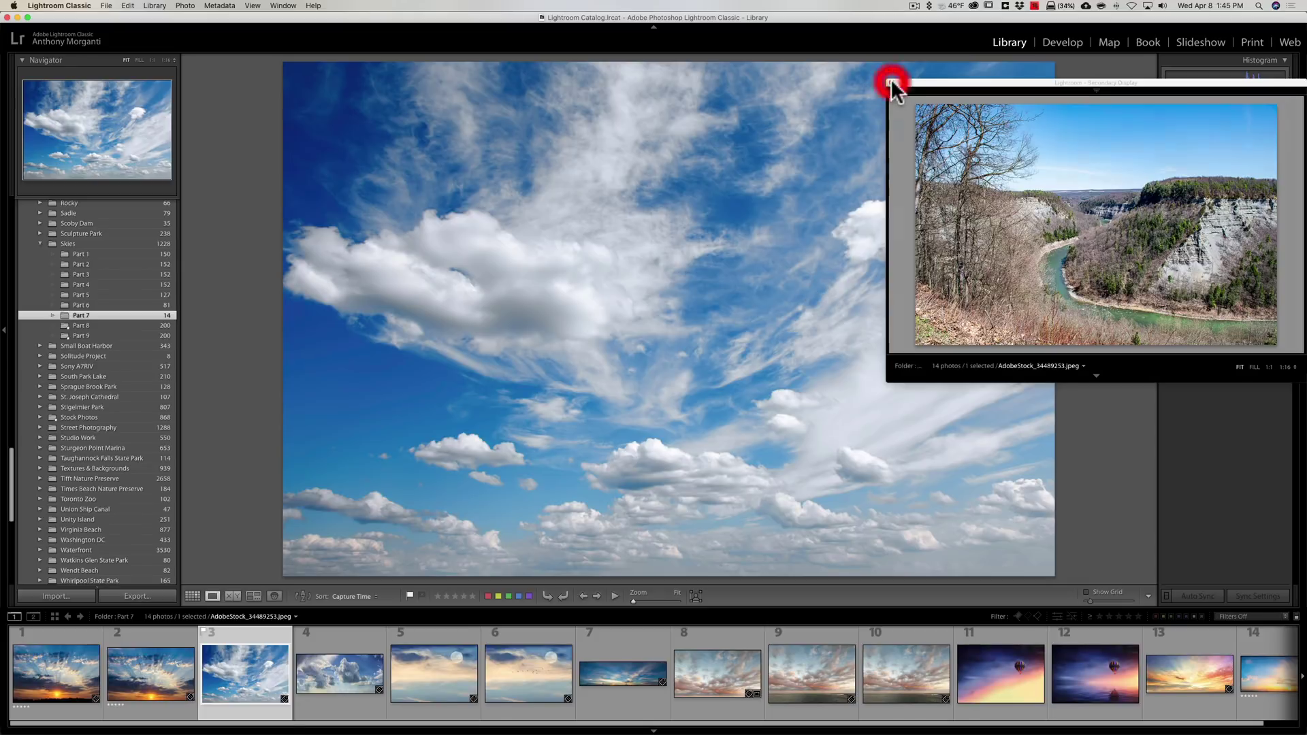
scroll(124, 300, down, 15)
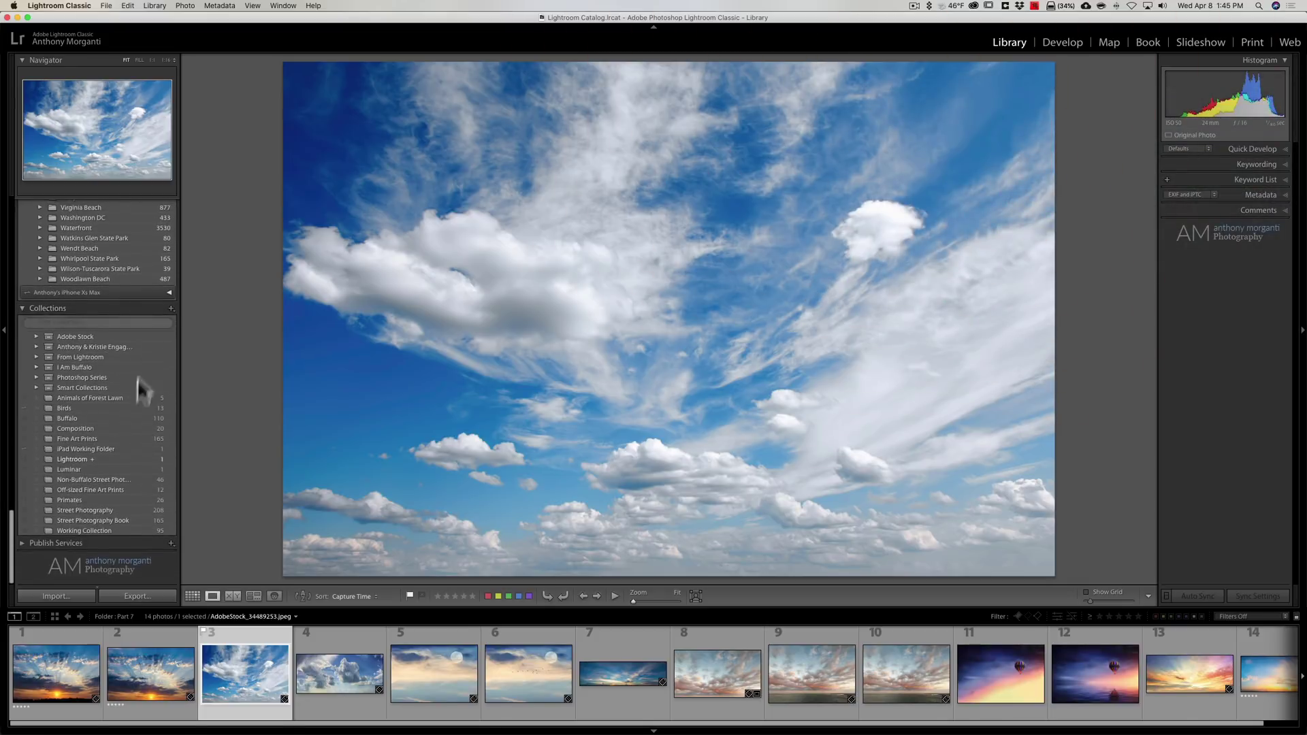
click(79, 470)
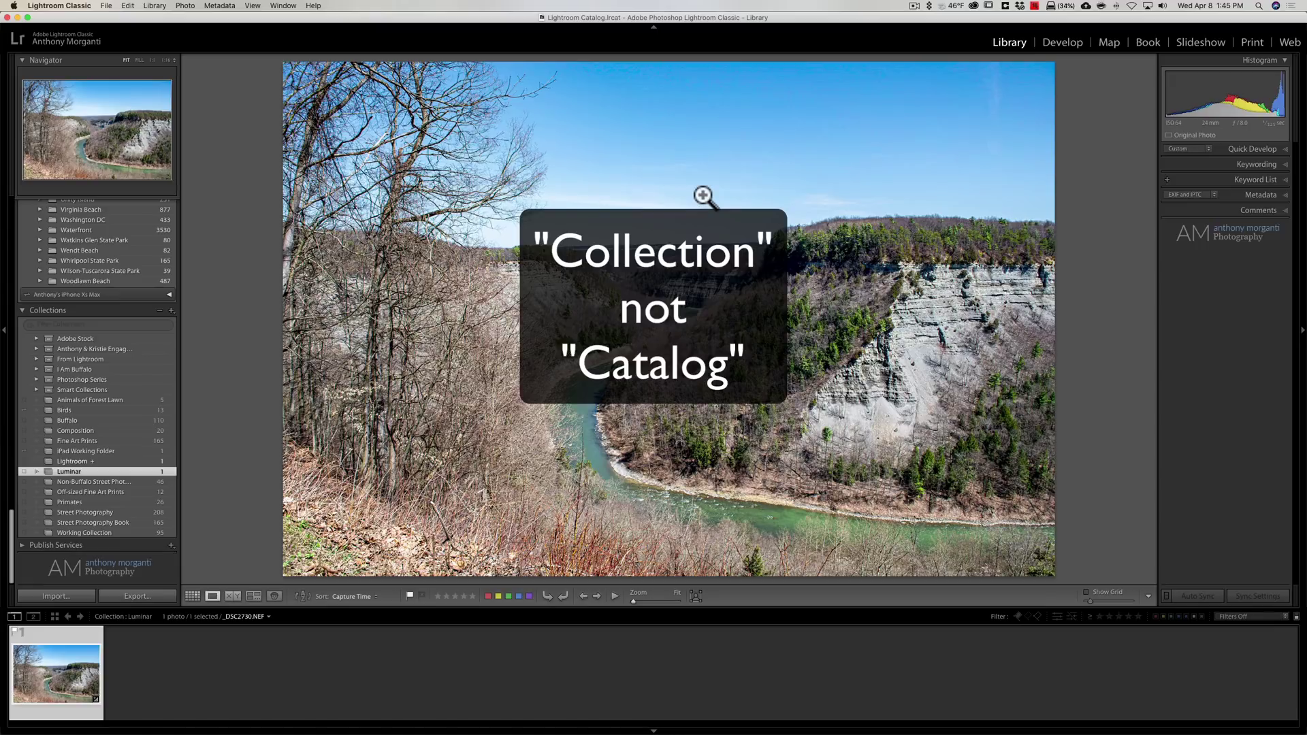
Edit a copy in Luminar 4 with Lightroom adjustments: TIFF, ProPhoto RGB, 16 bits.
right_click(702, 194)
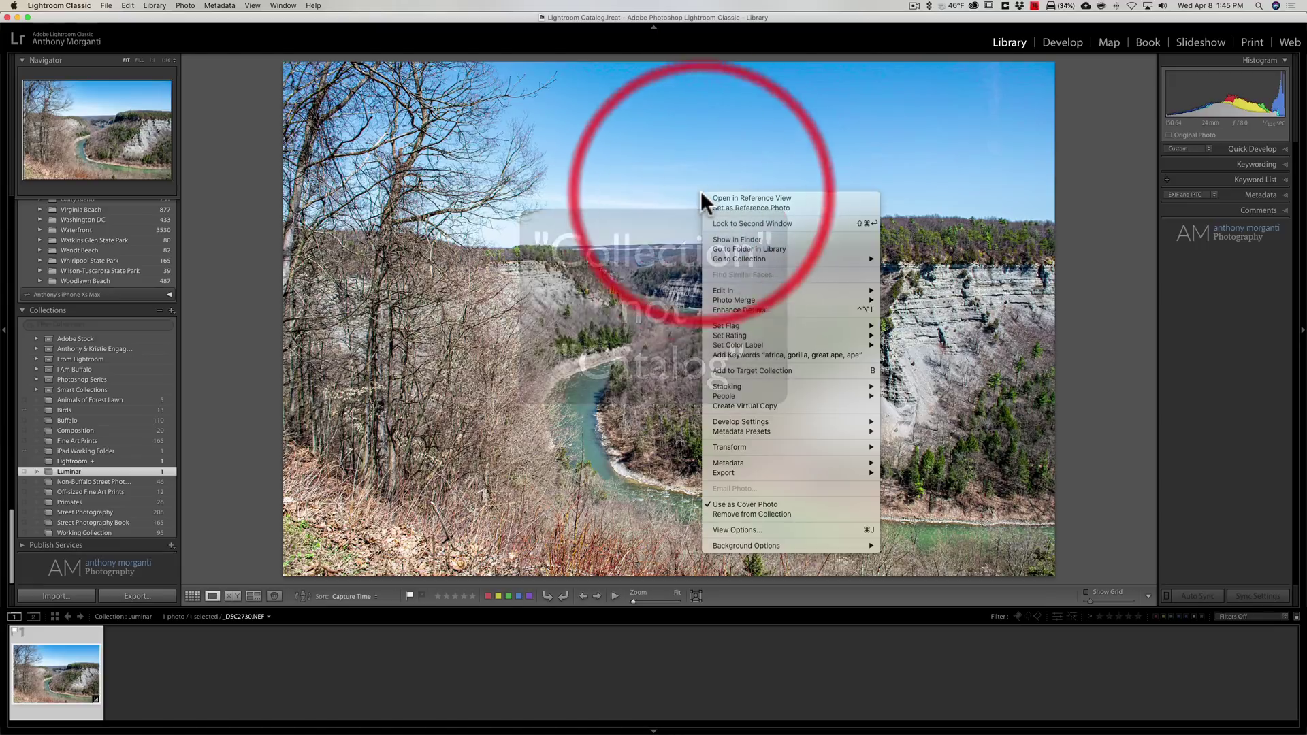
mouse_move(855, 293)
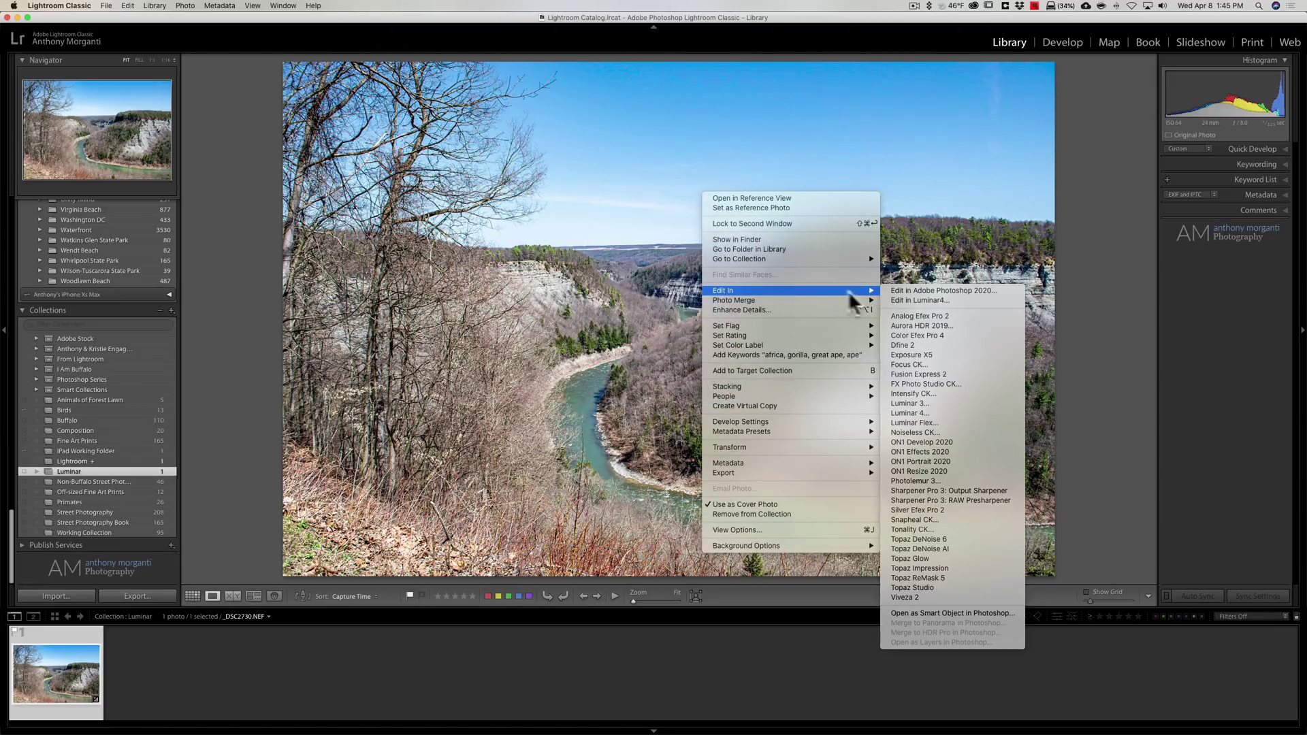
click(912, 410)
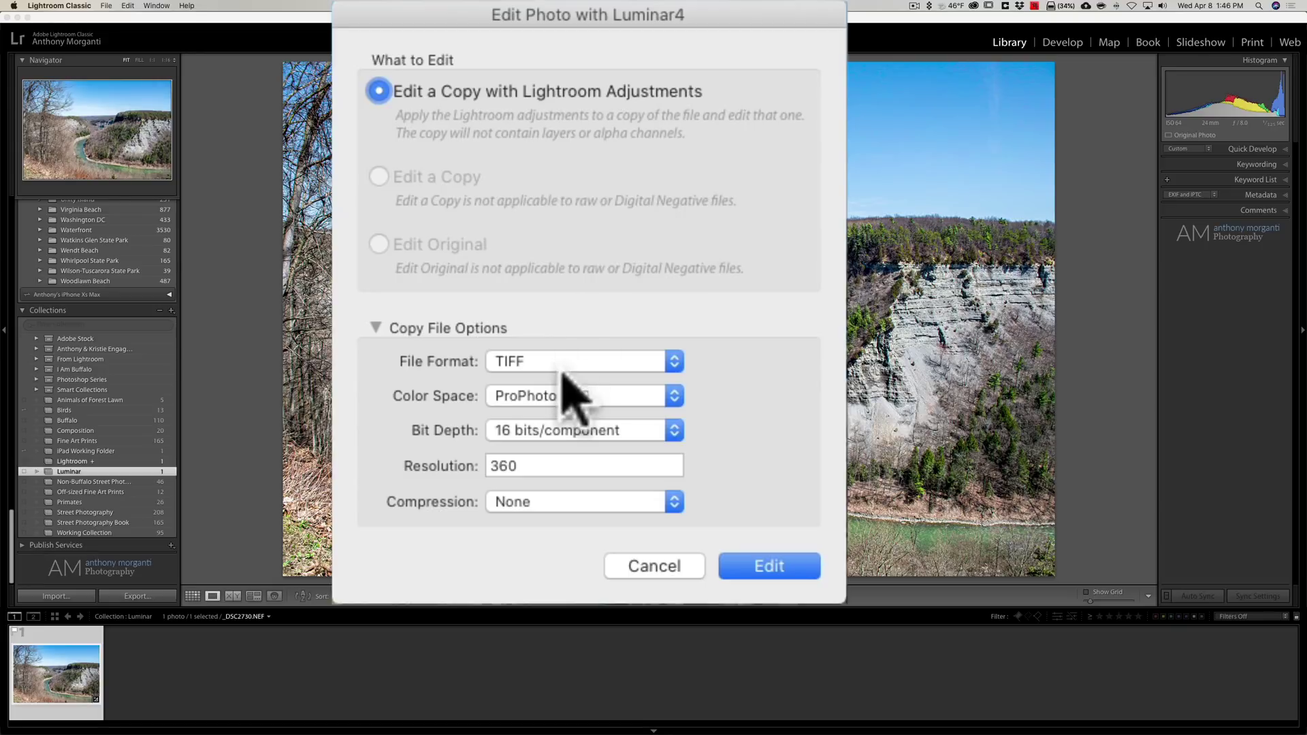
click(621, 361)
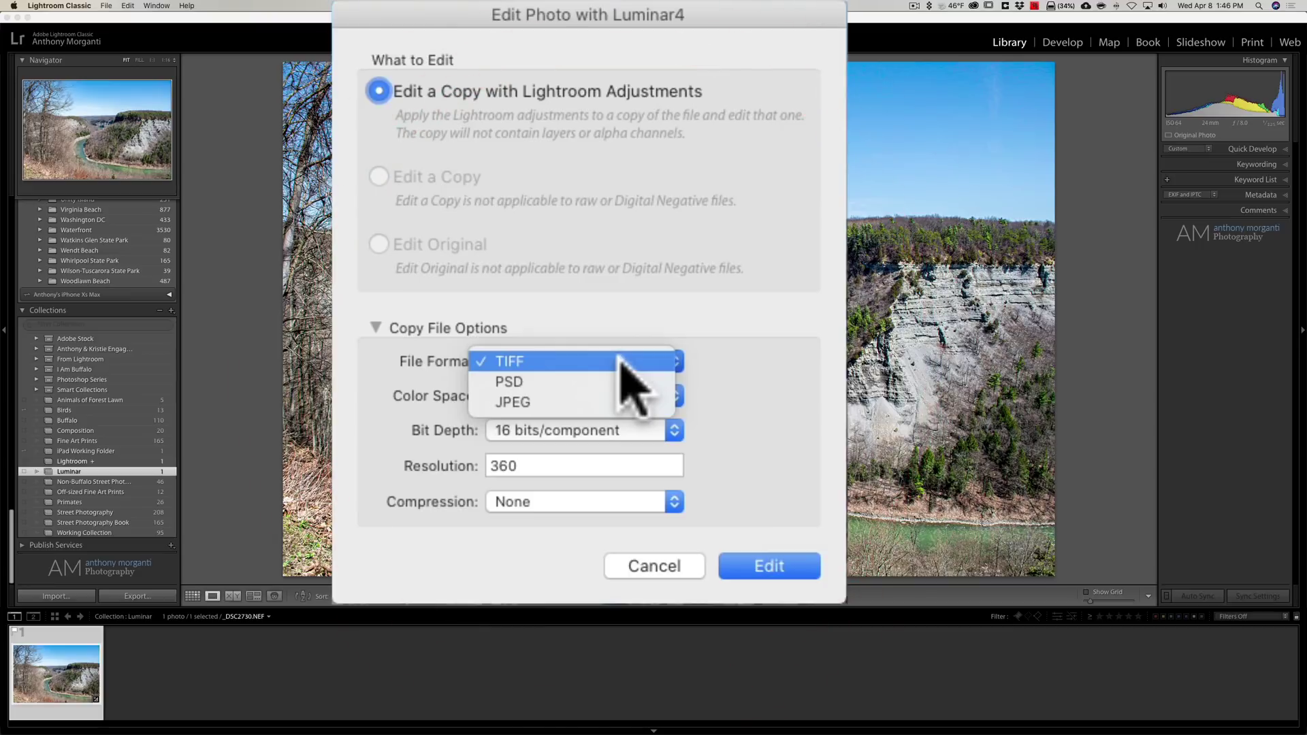
click(621, 361)
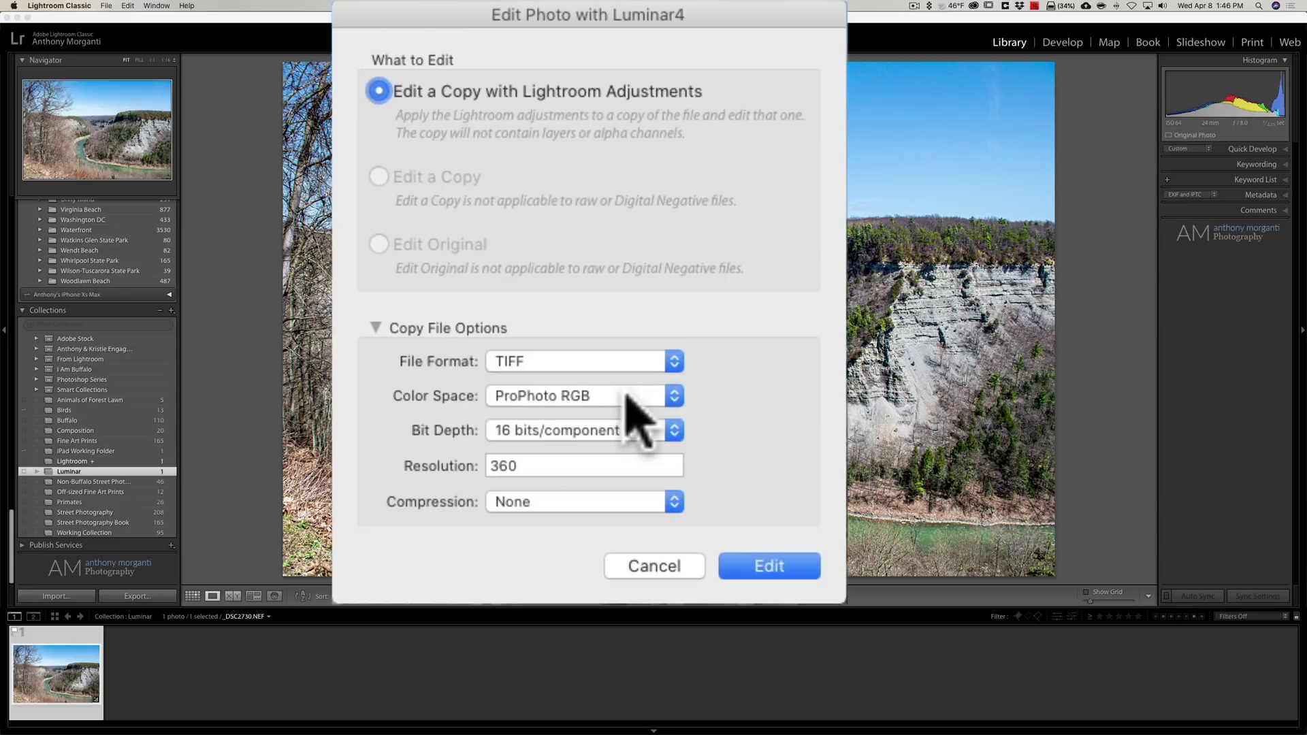
click(625, 393)
click(628, 394)
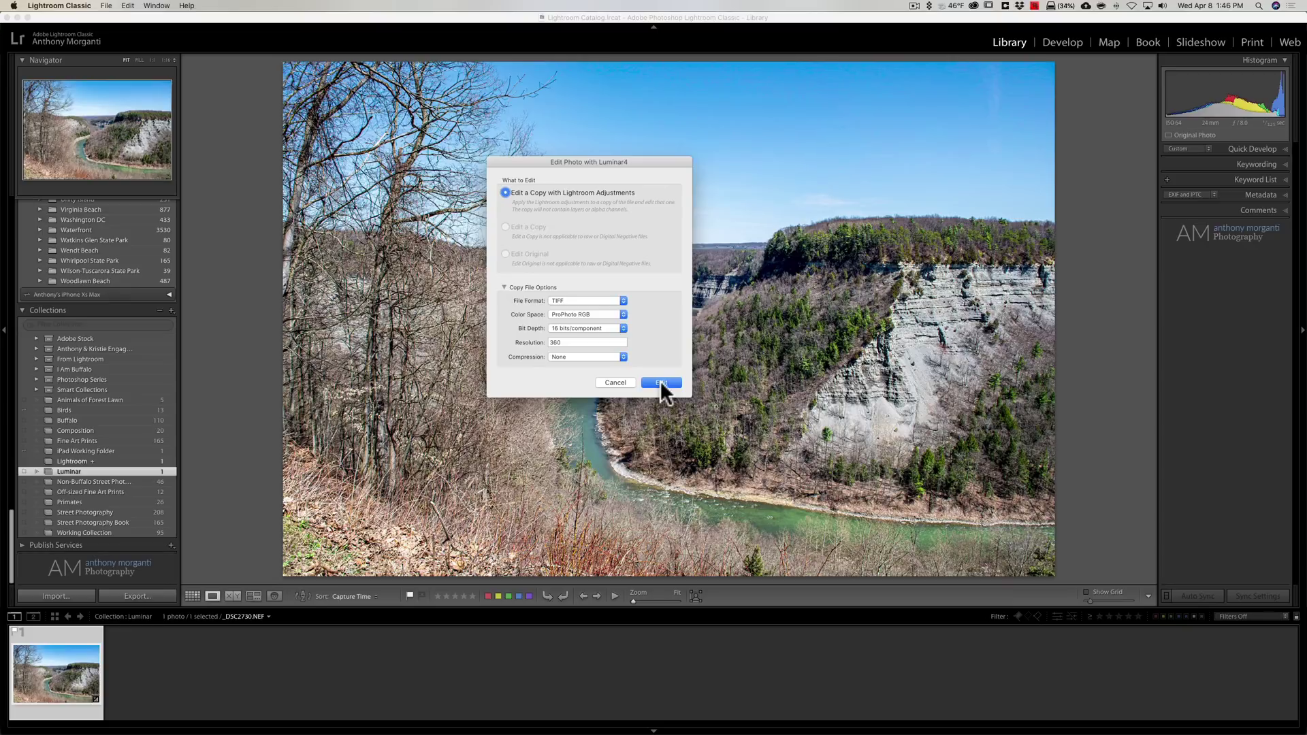
Open the TIFF copy _DSC2730-Edit.tif in Luminar 4 and hide the Looks strip to enlarge the photo.
click(662, 385)
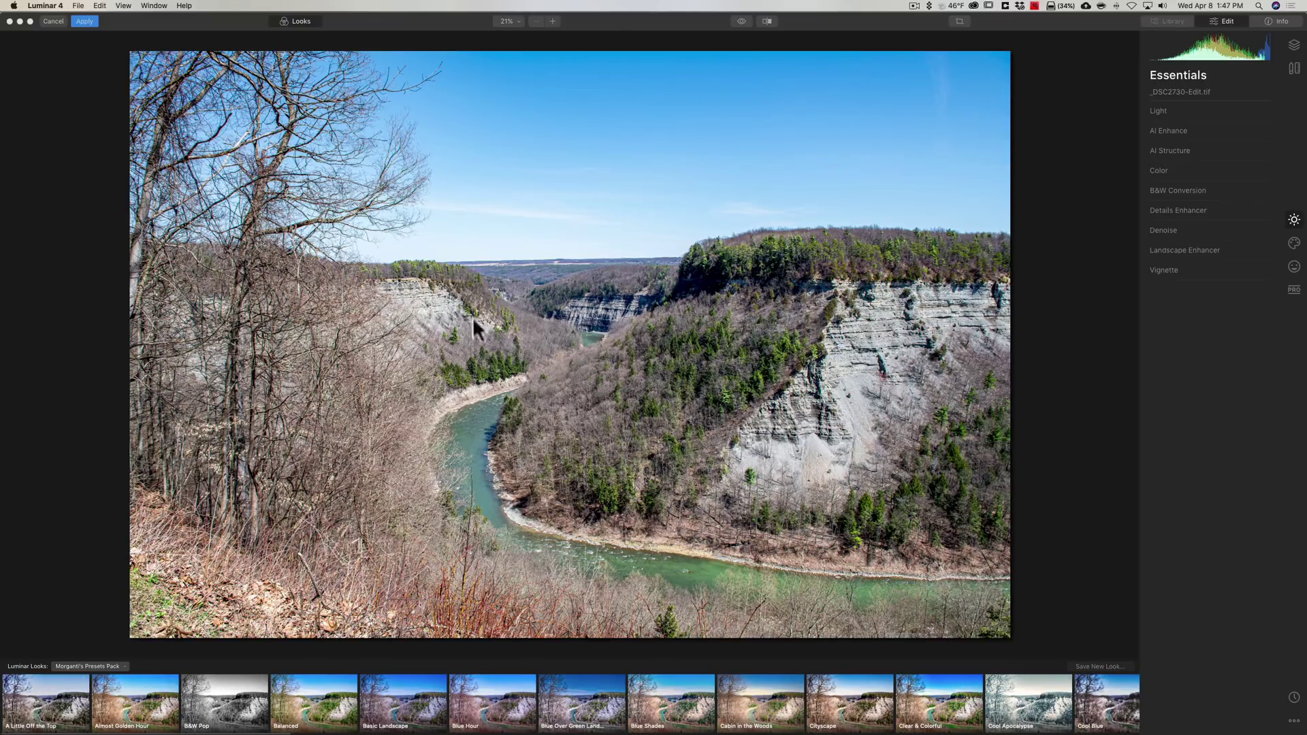
click(297, 20)
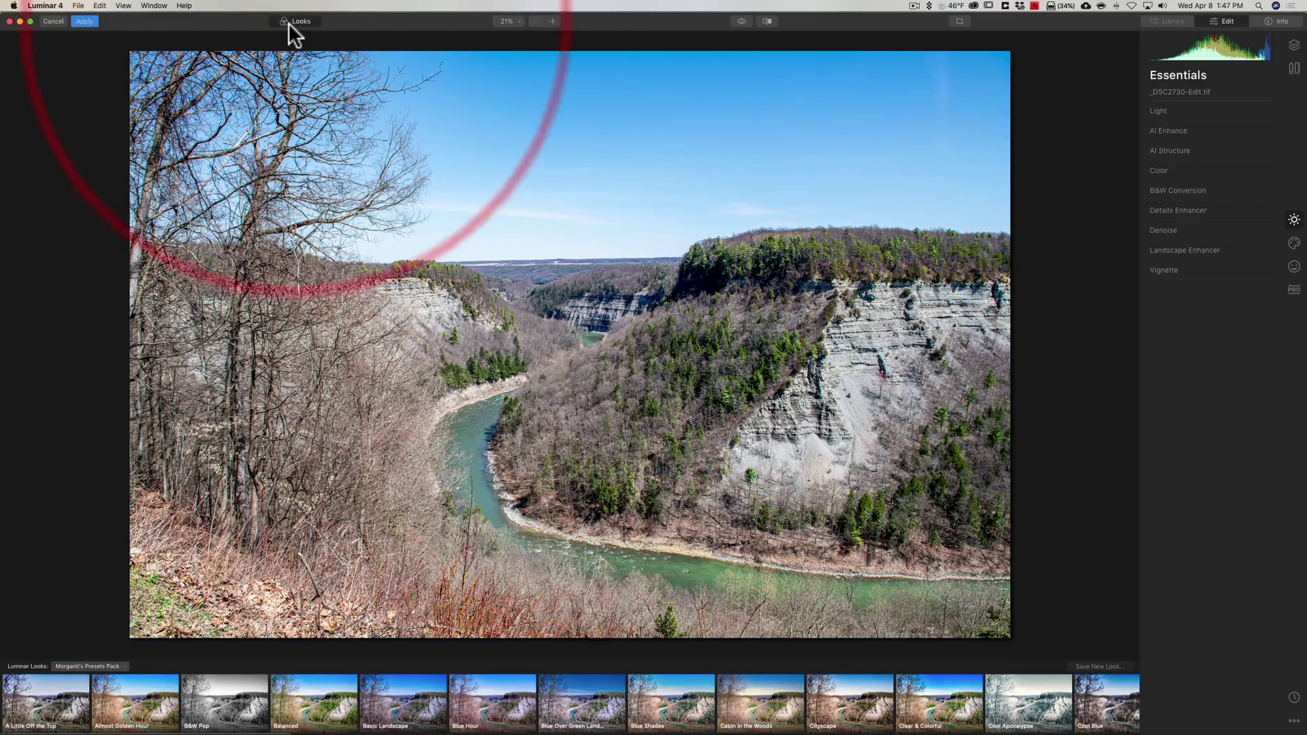
click(290, 22)
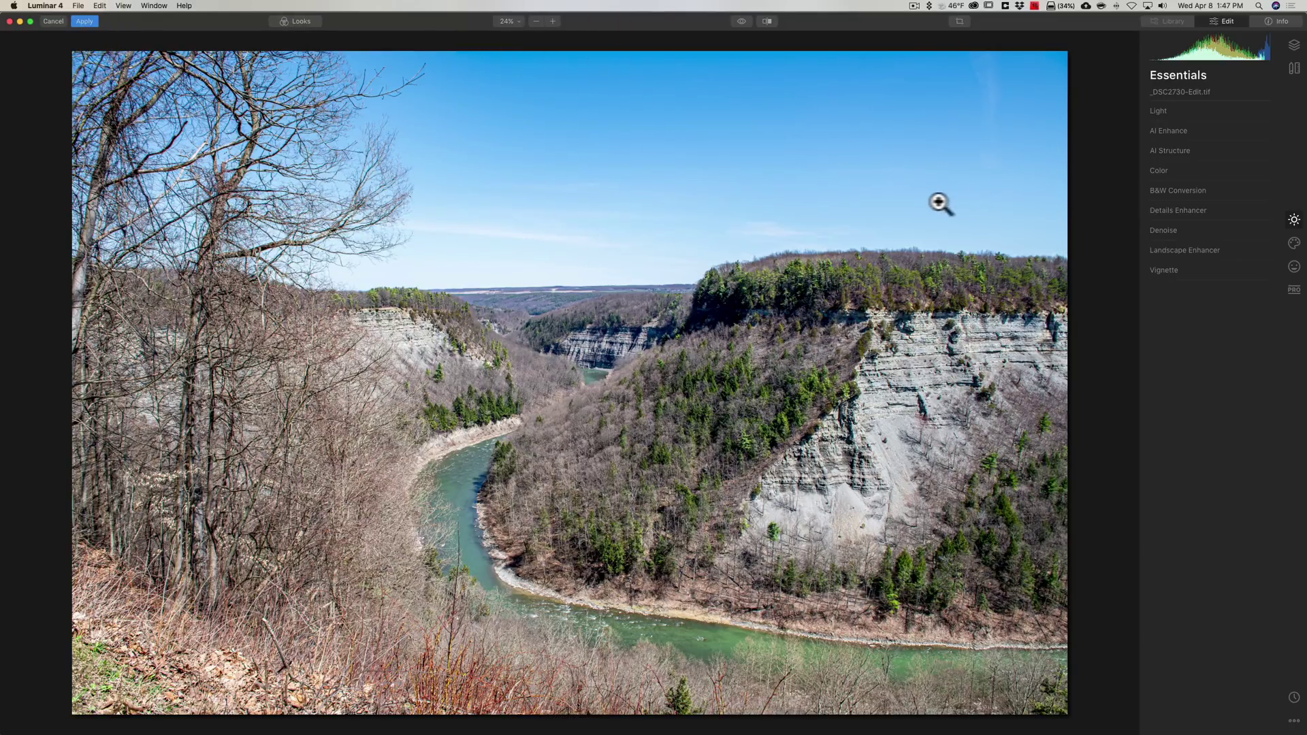
Load AdobeStock_34489253.jpeg as a custom sky in the Creative tools' AI Sky Replacement.
click(1294, 244)
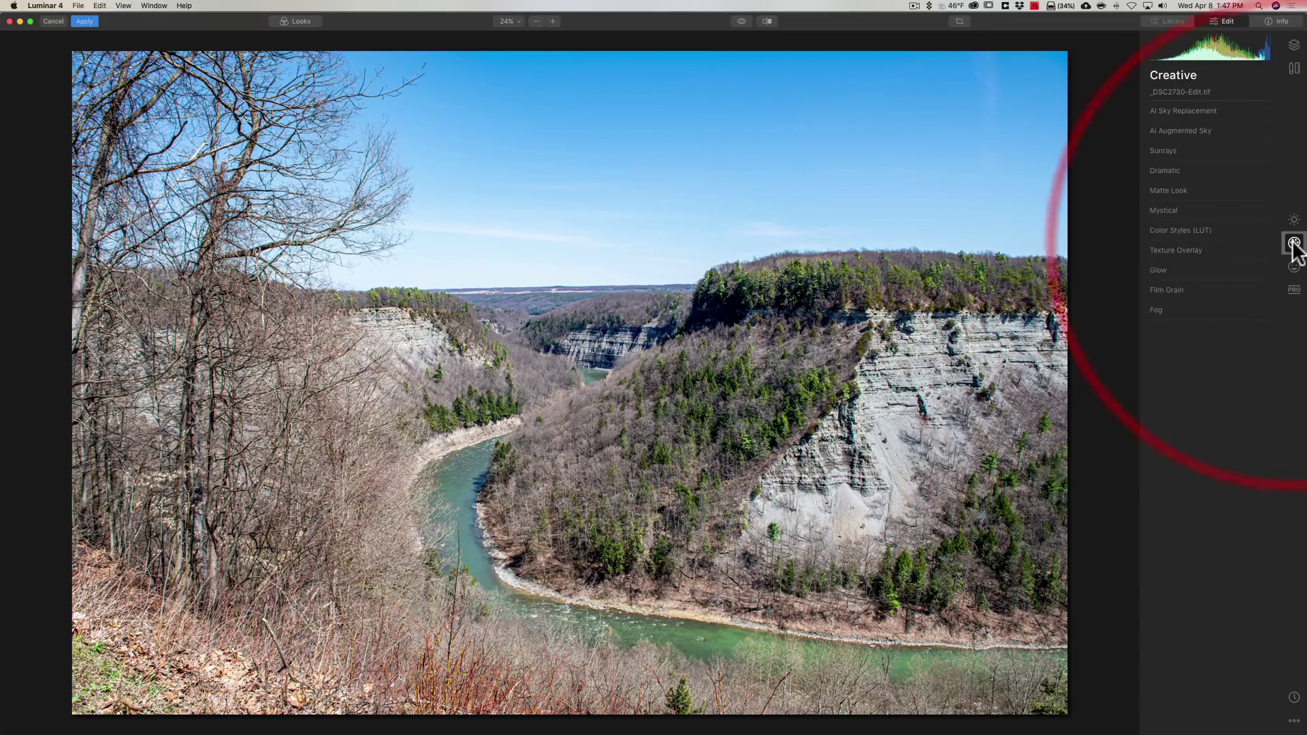
click(1189, 110)
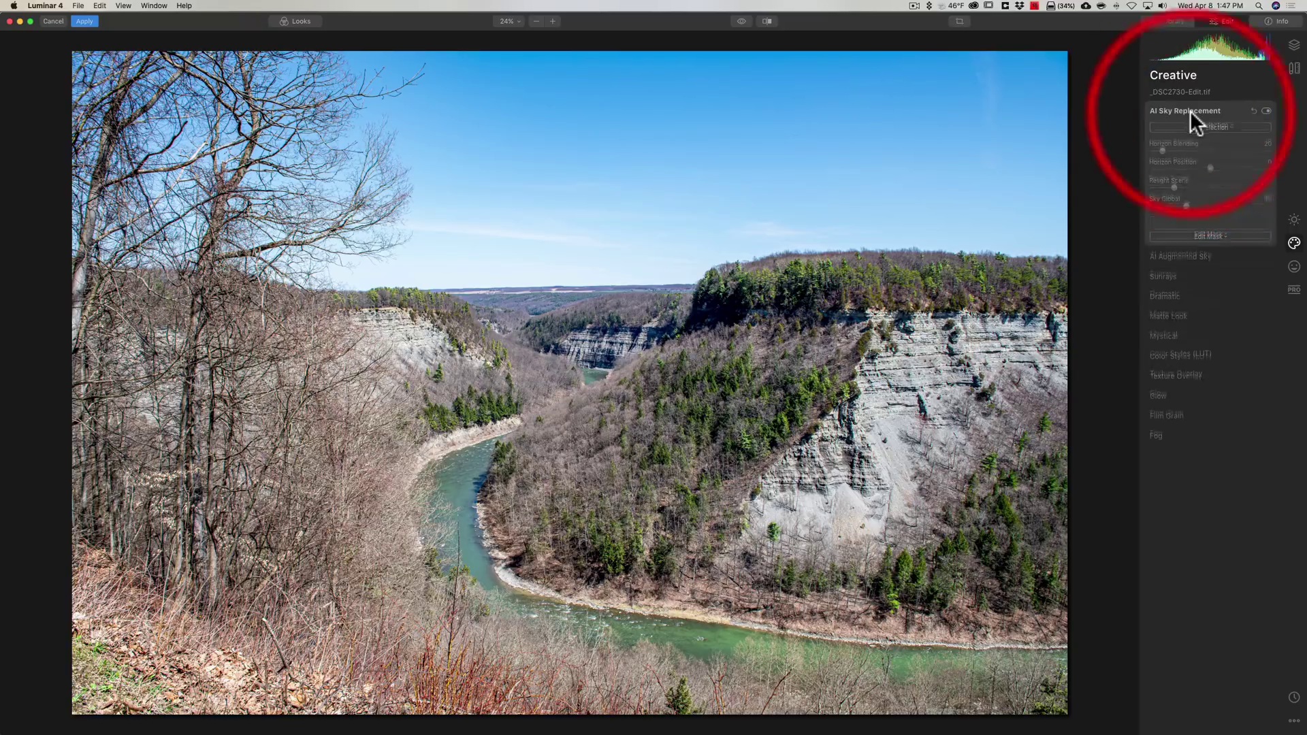
click(1157, 54)
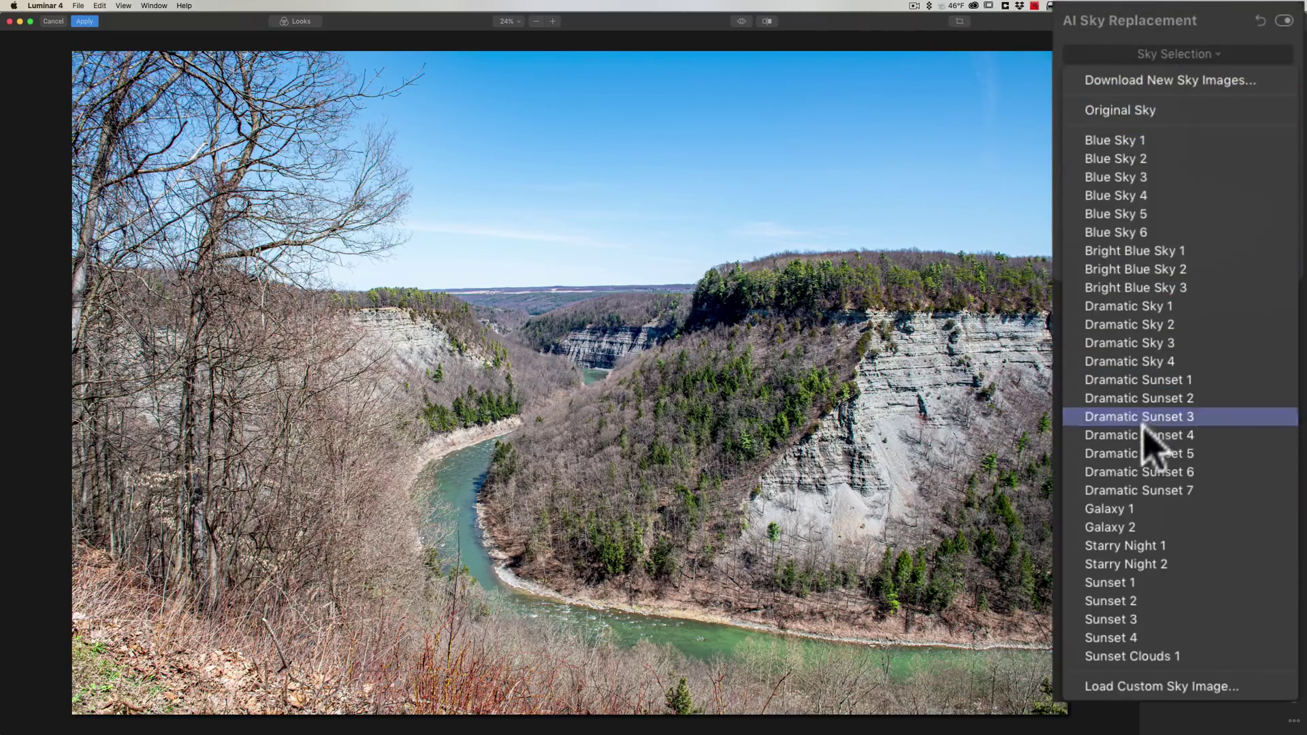
click(1130, 687)
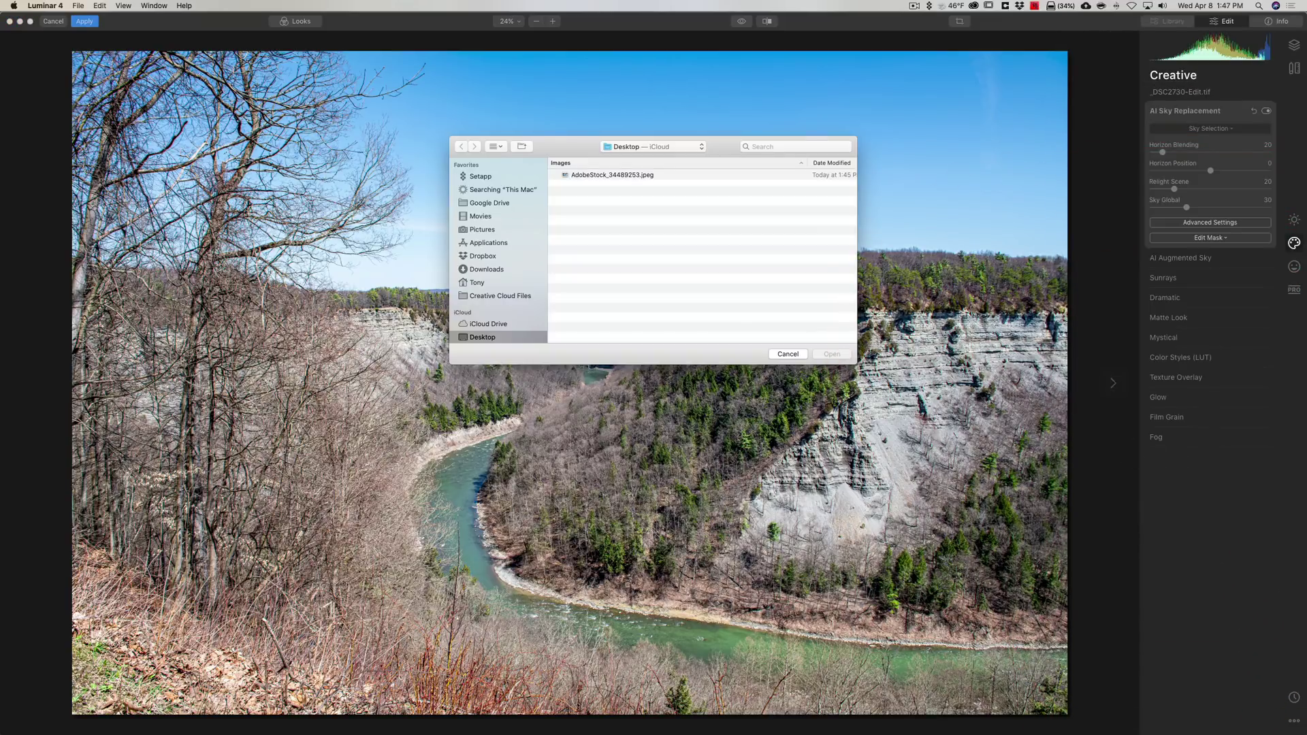
click(596, 175)
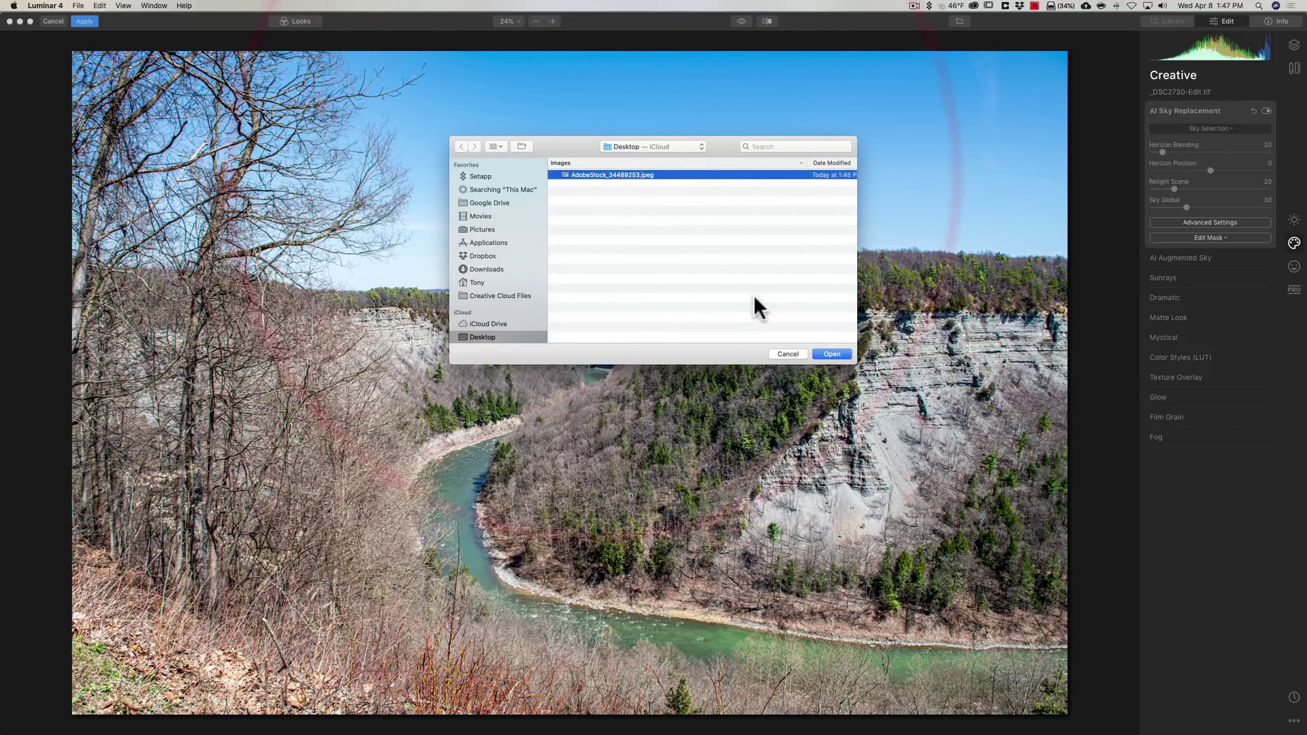
click(832, 353)
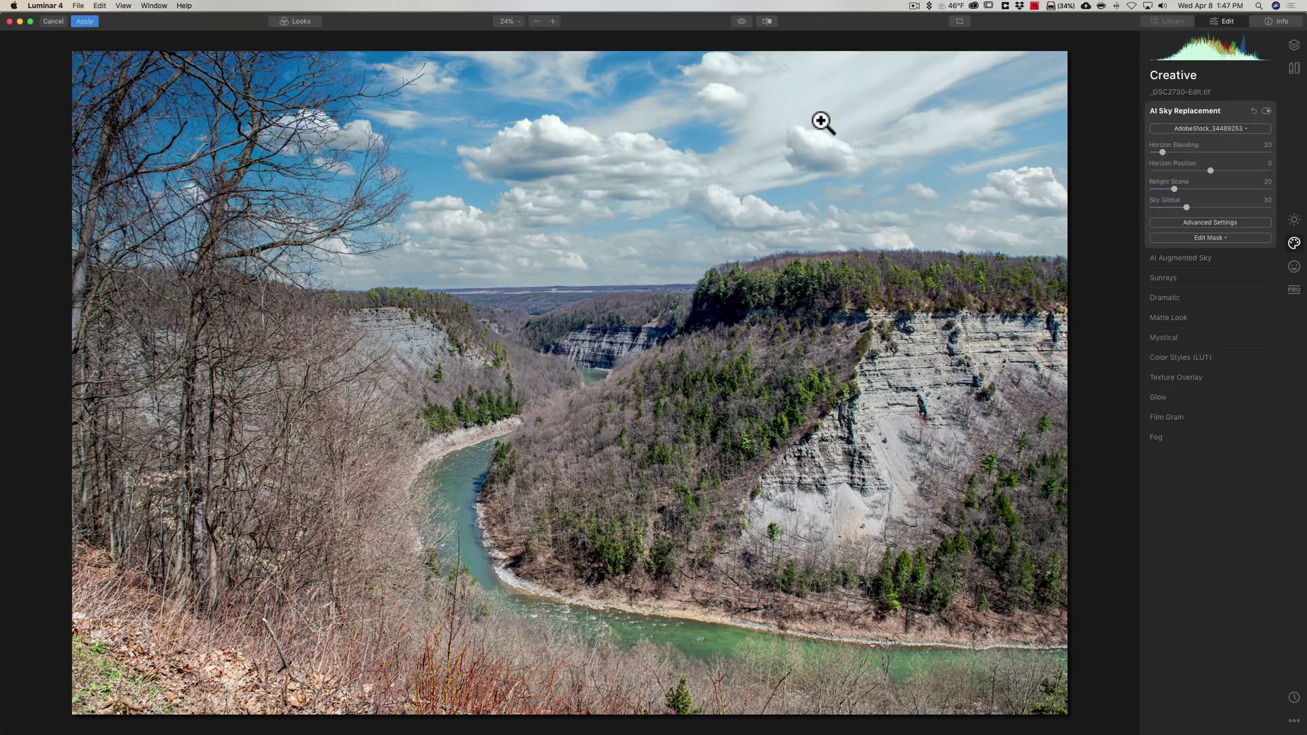
click(1266, 110)
click(1266, 110)
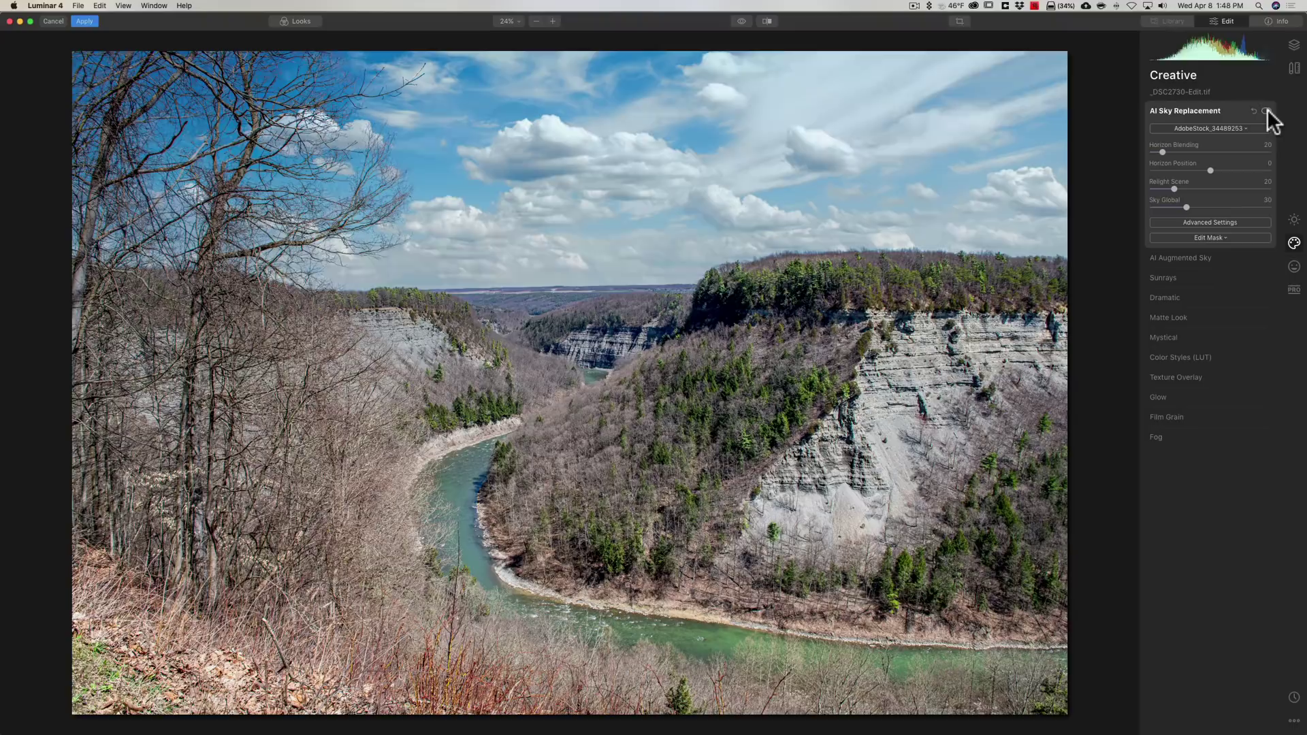
click(1266, 110)
click(1266, 110)
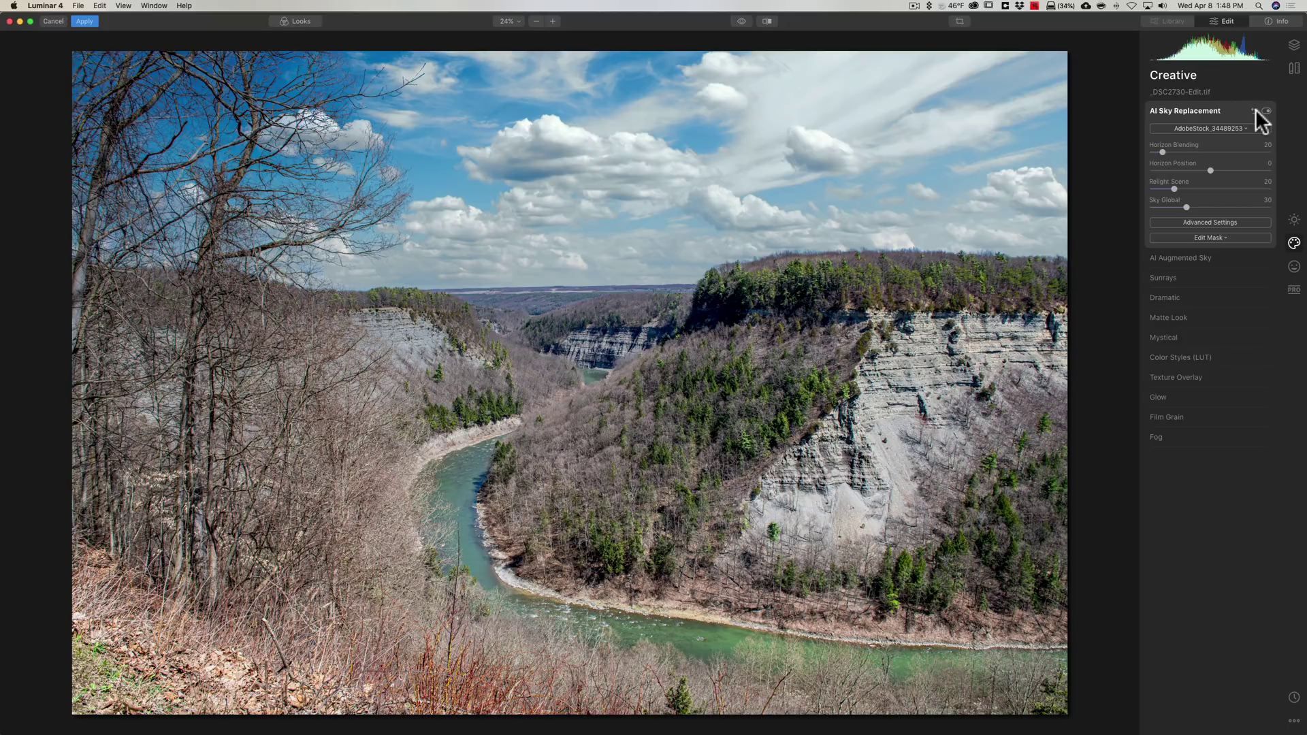
click(1211, 222)
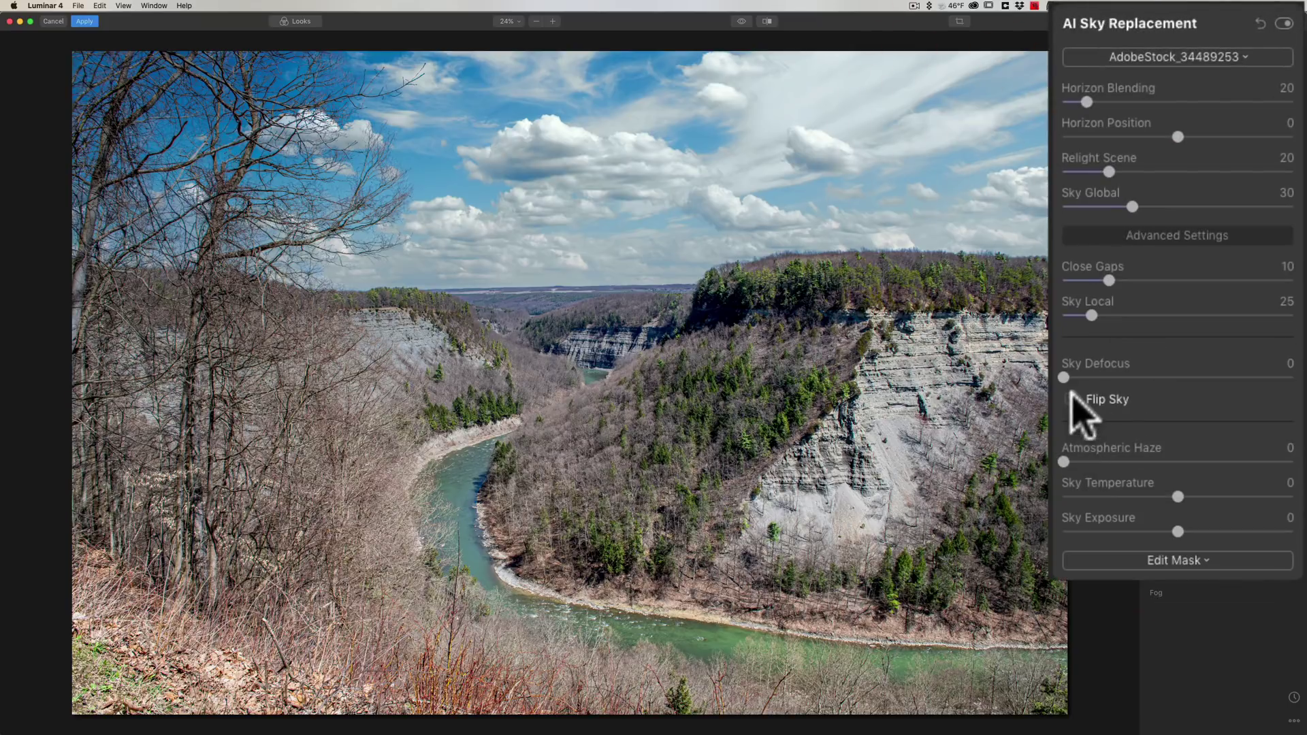
click(1069, 398)
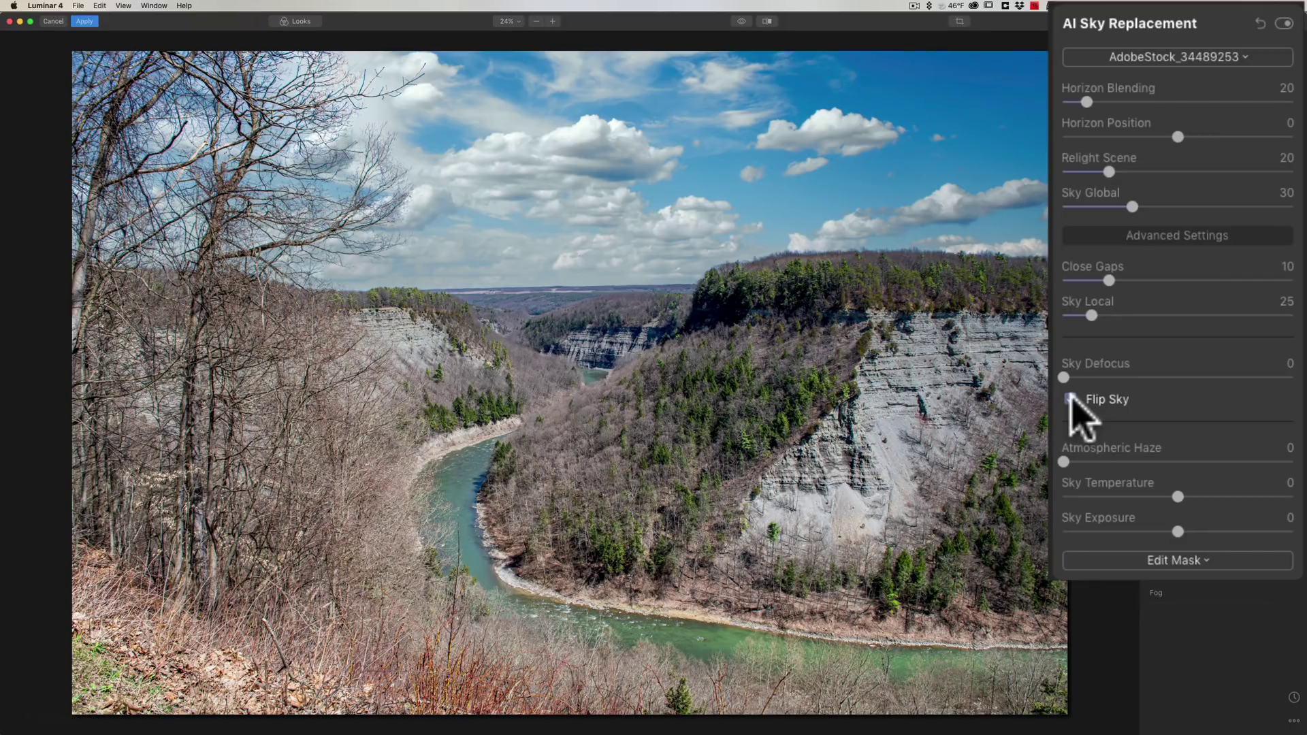
click(1070, 399)
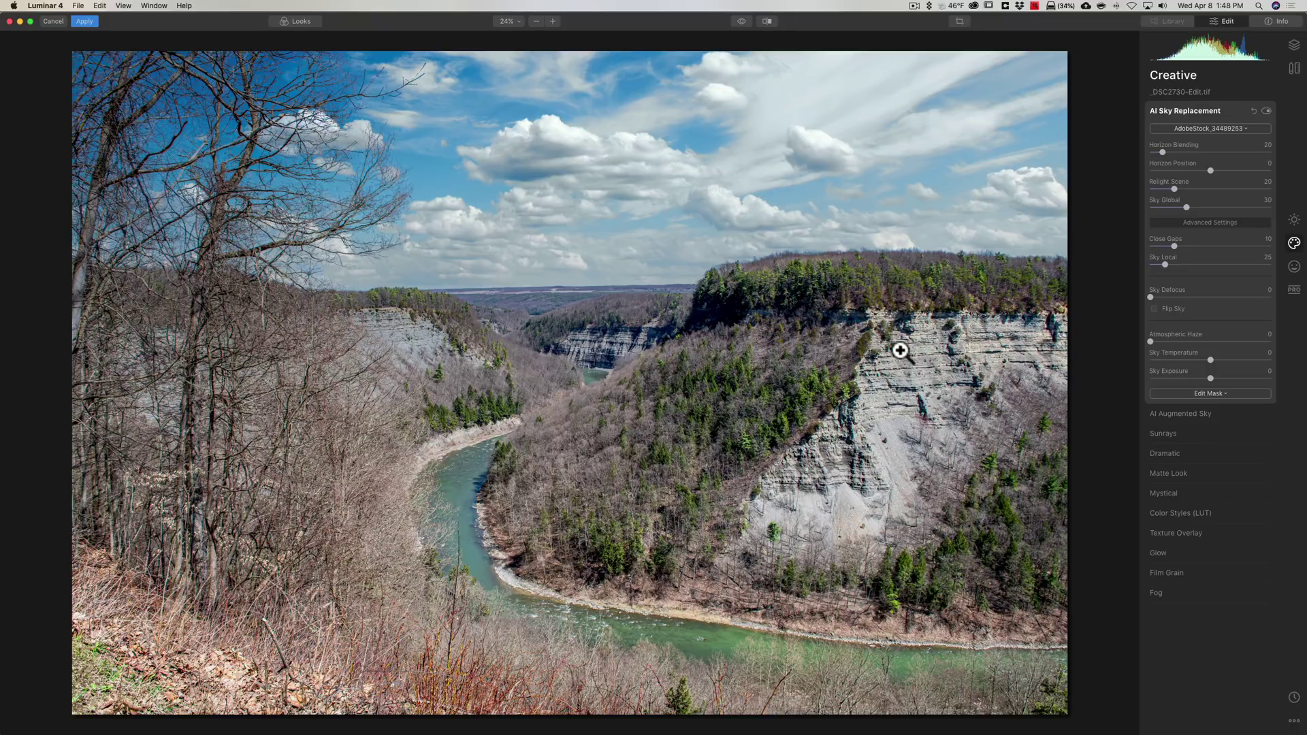
In Essentials > Light, test Exposure at -5.00, then reset it to 0.00.
click(1235, 106)
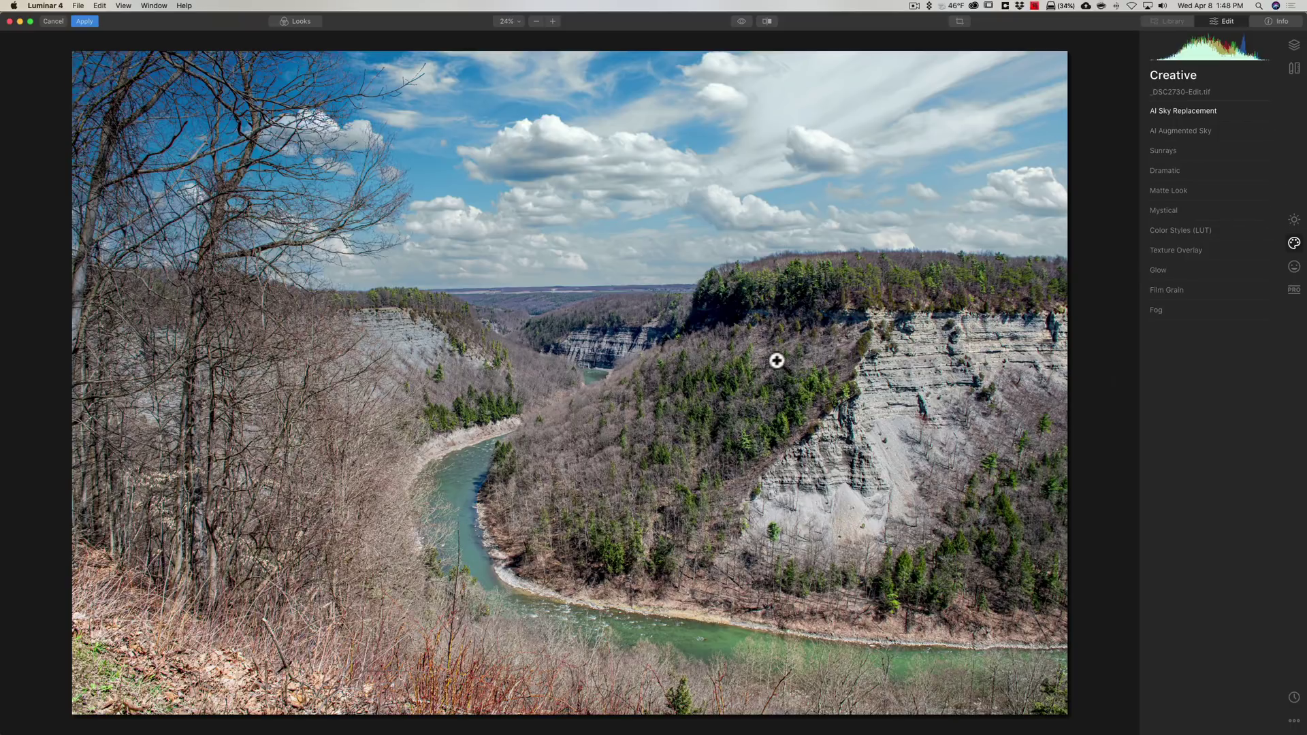
click(1294, 219)
click(1221, 108)
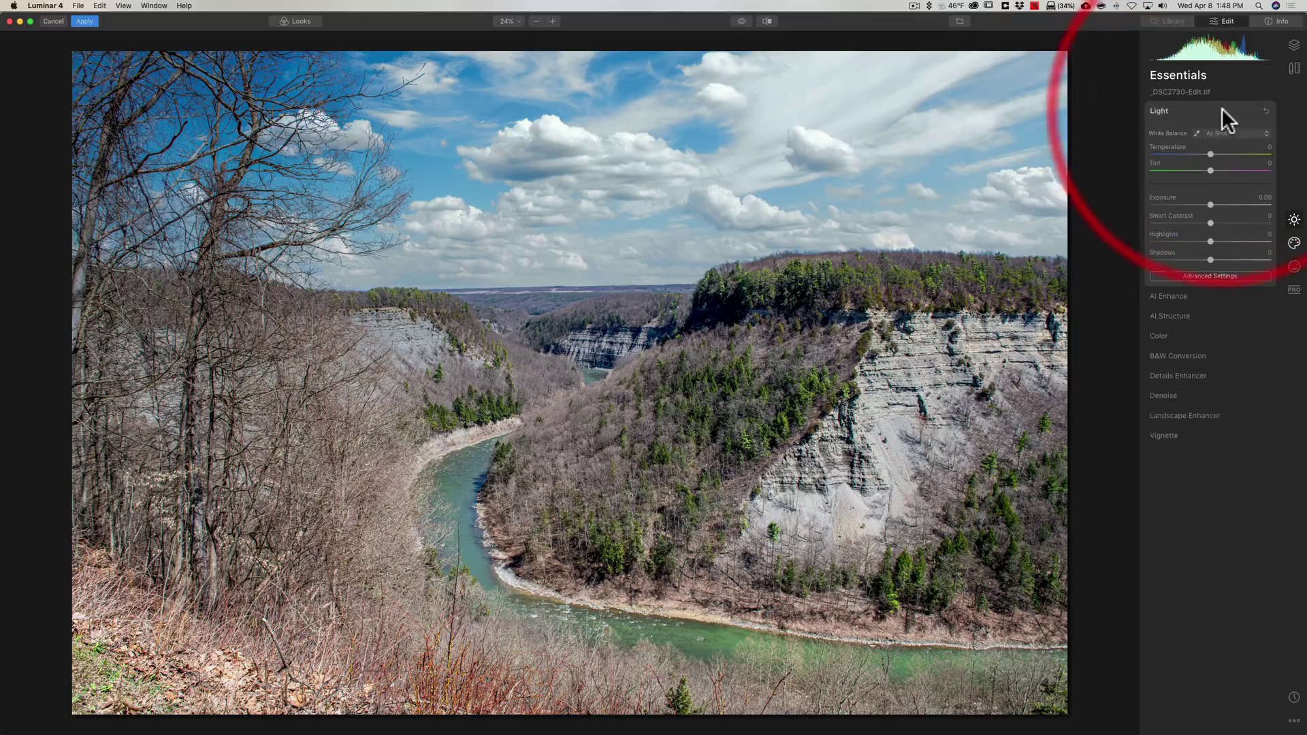
drag(1209, 201, 1142, 202)
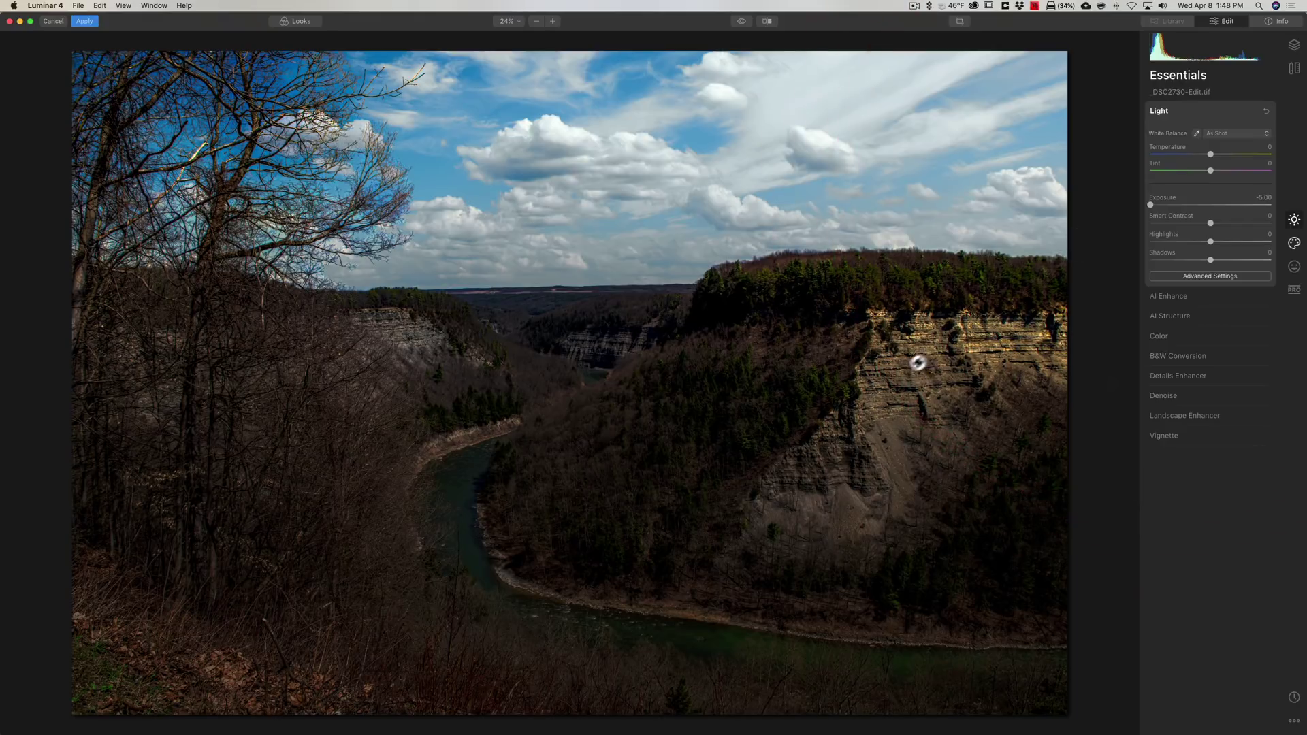
double_click(1150, 204)
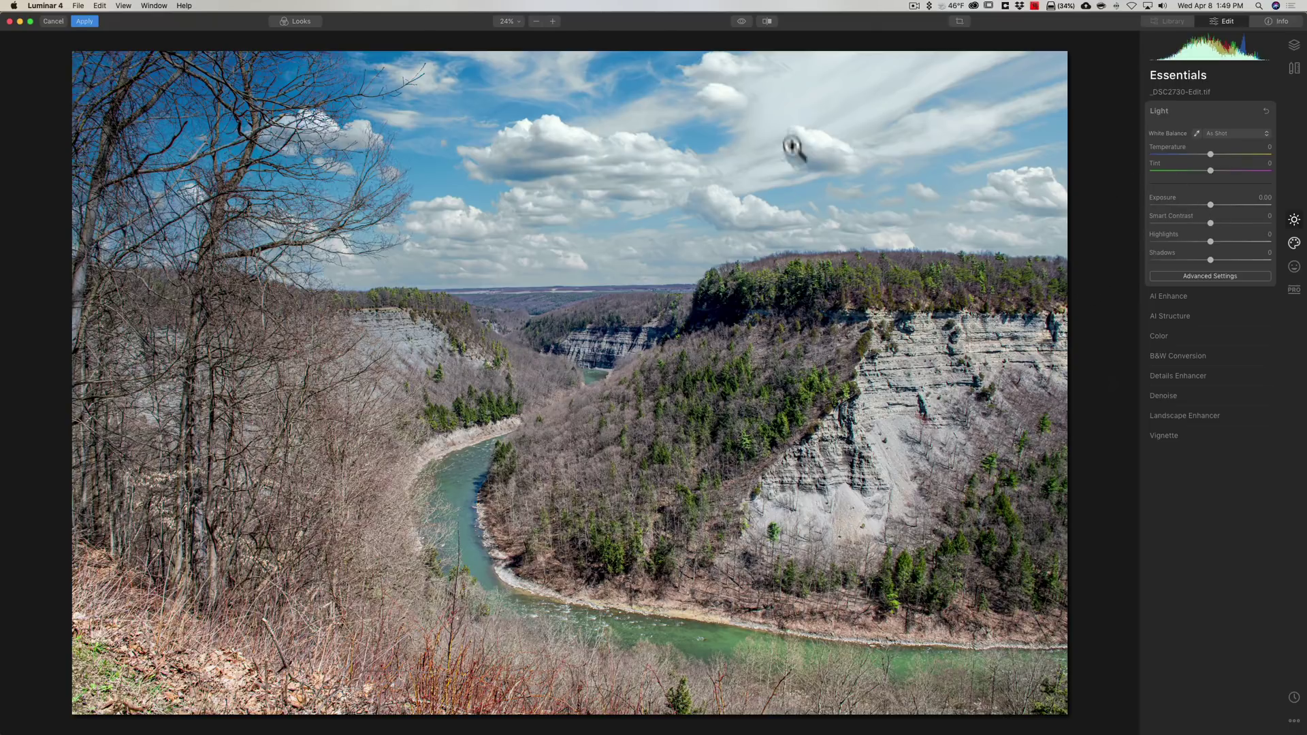
click(1231, 108)
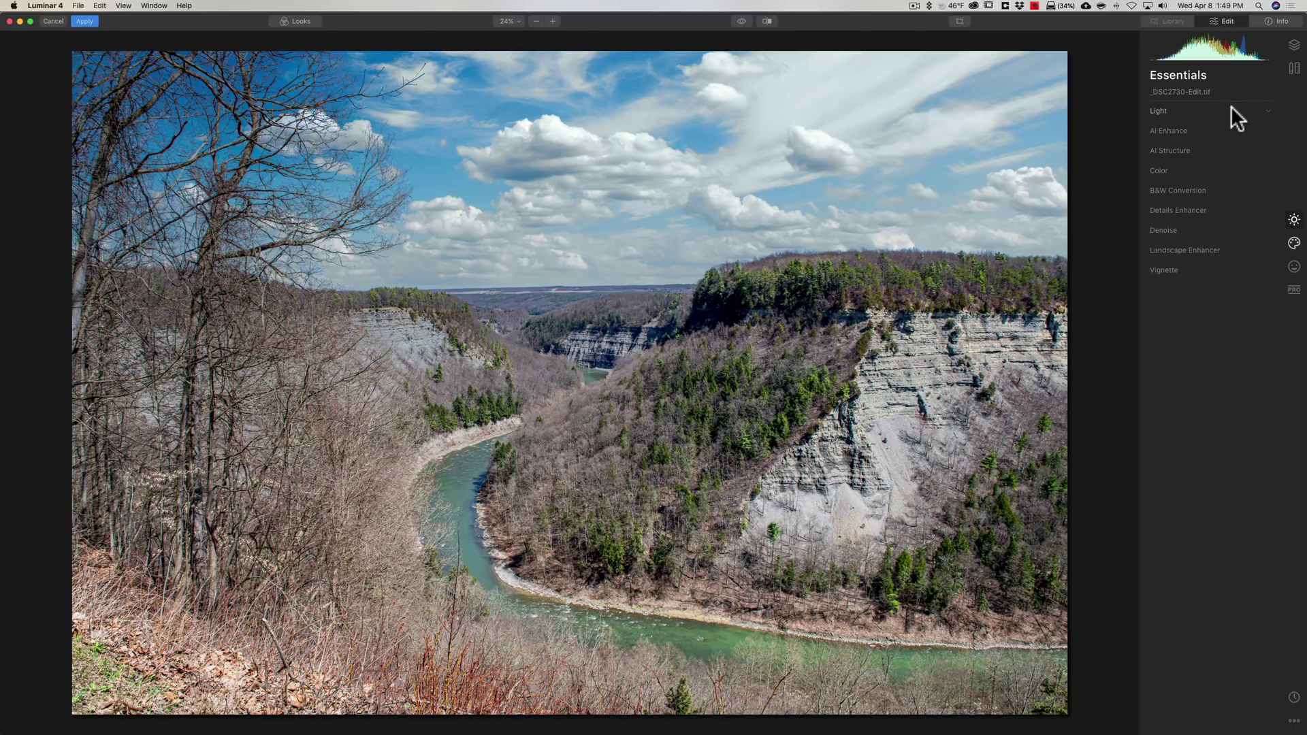
Add a new stamped layer above _DSC2730-Edit.tif from the Layers panel's + options.
click(1294, 45)
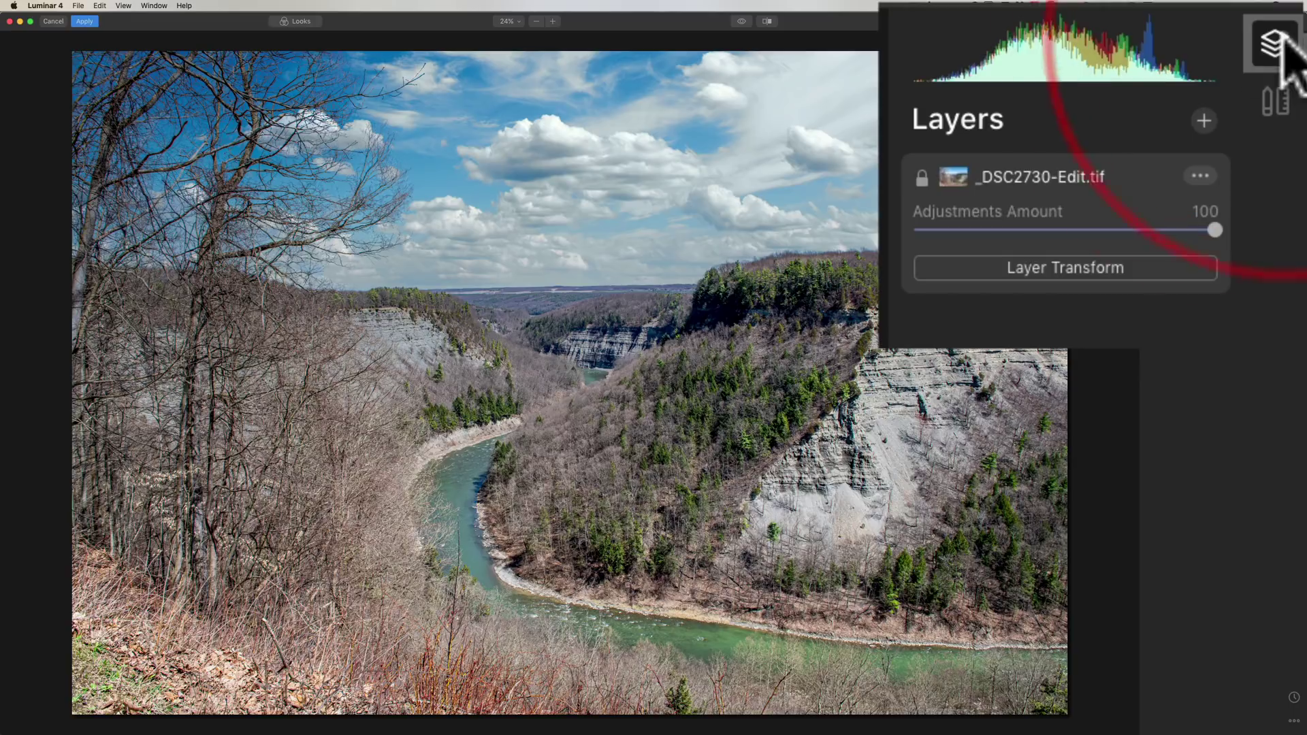
click(1203, 121)
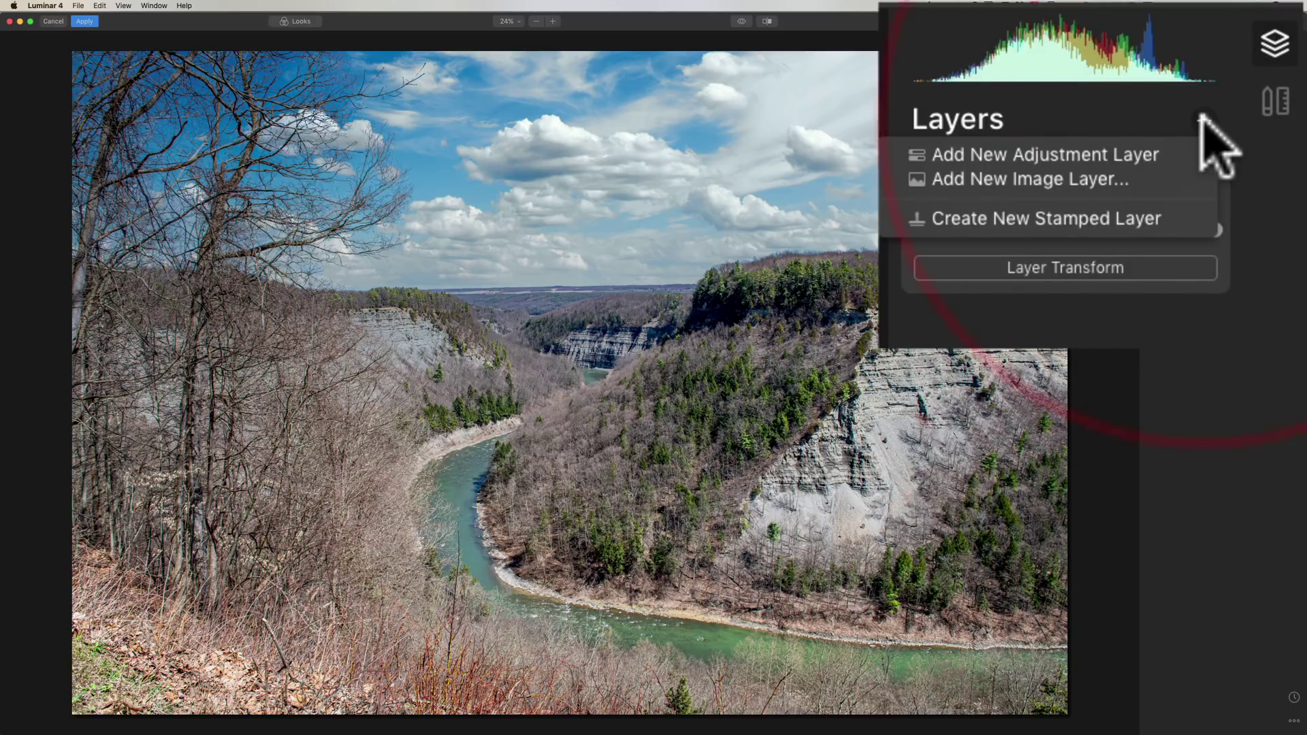
click(1057, 220)
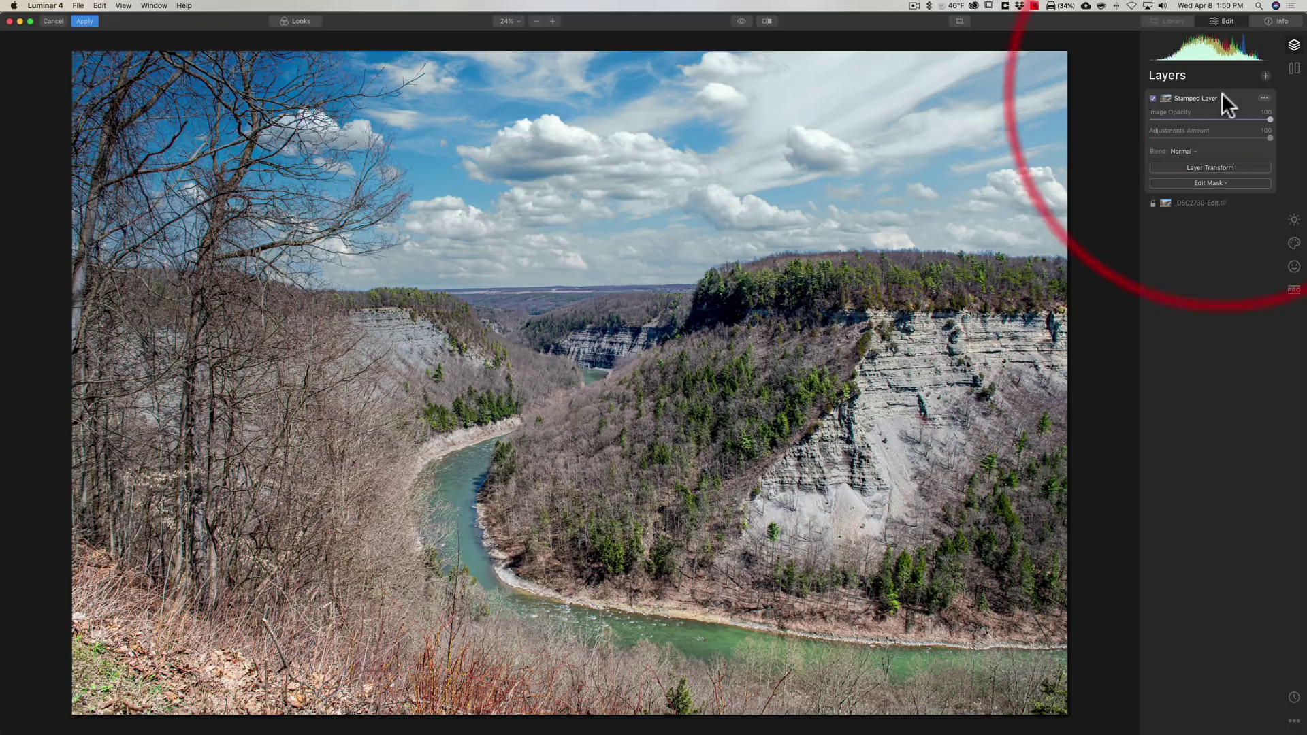
click(1293, 221)
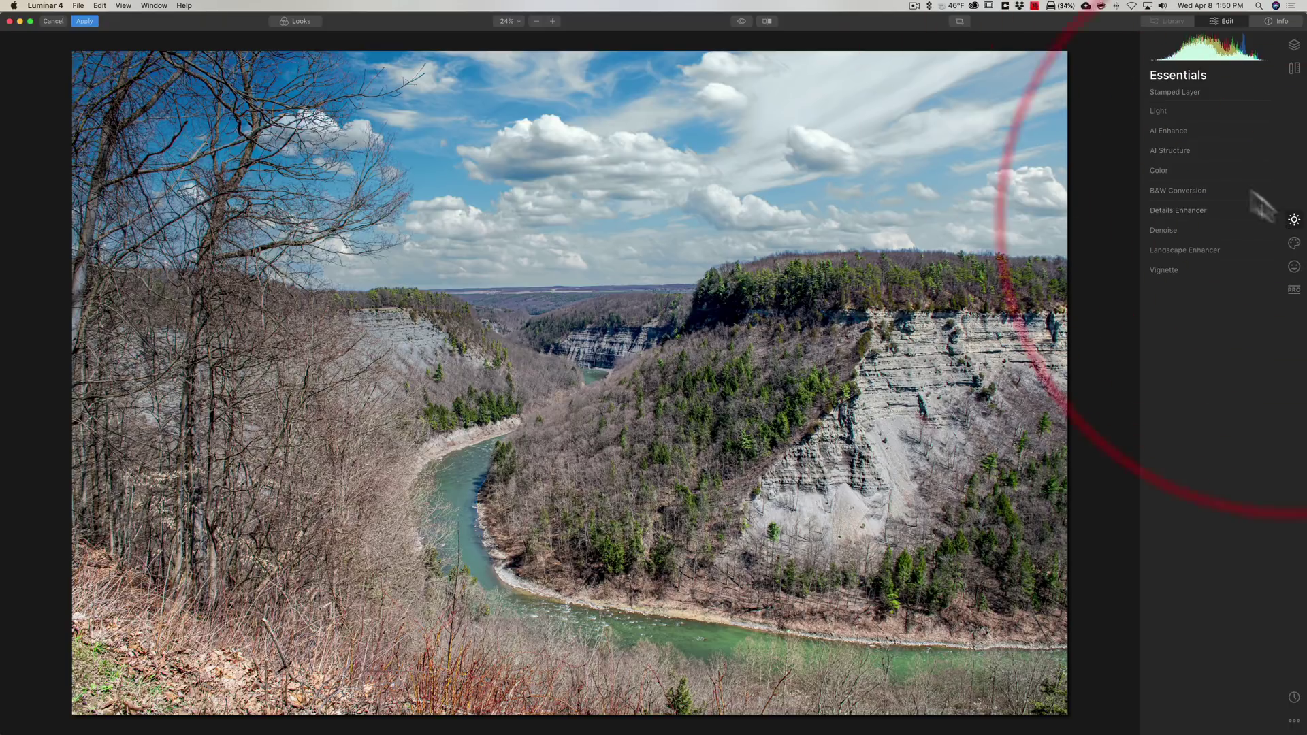
click(1179, 109)
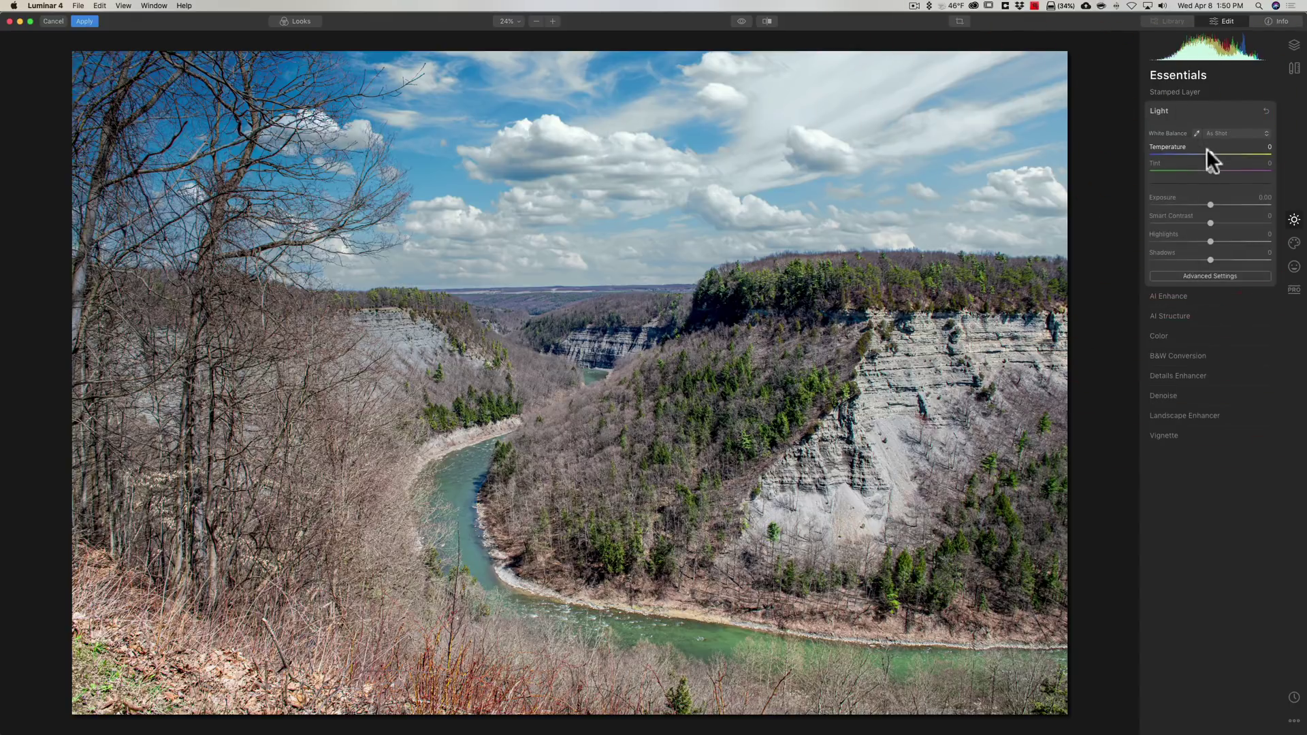
mouse_move(1210, 203)
mouse_down()
mouse_move(1174, 203)
mouse_move(1187, 202)
mouse_up()
double_click(1162, 203)
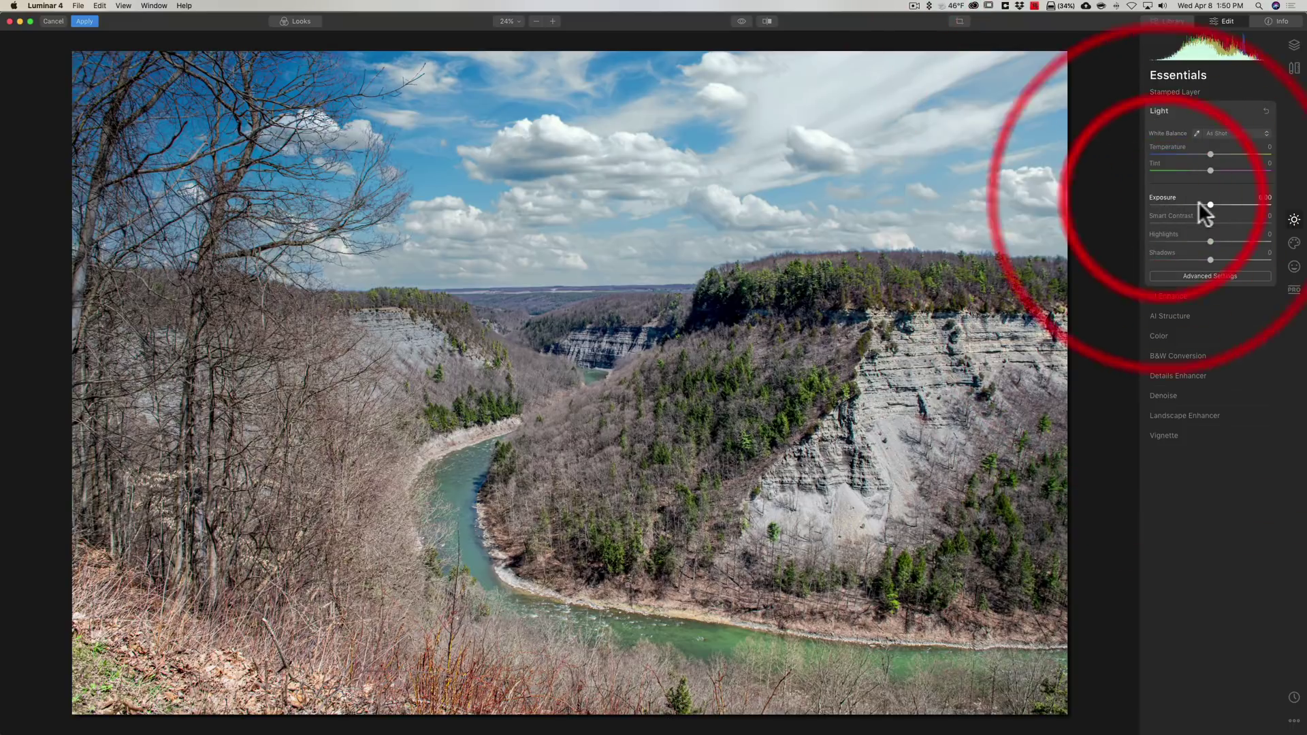
click(1214, 104)
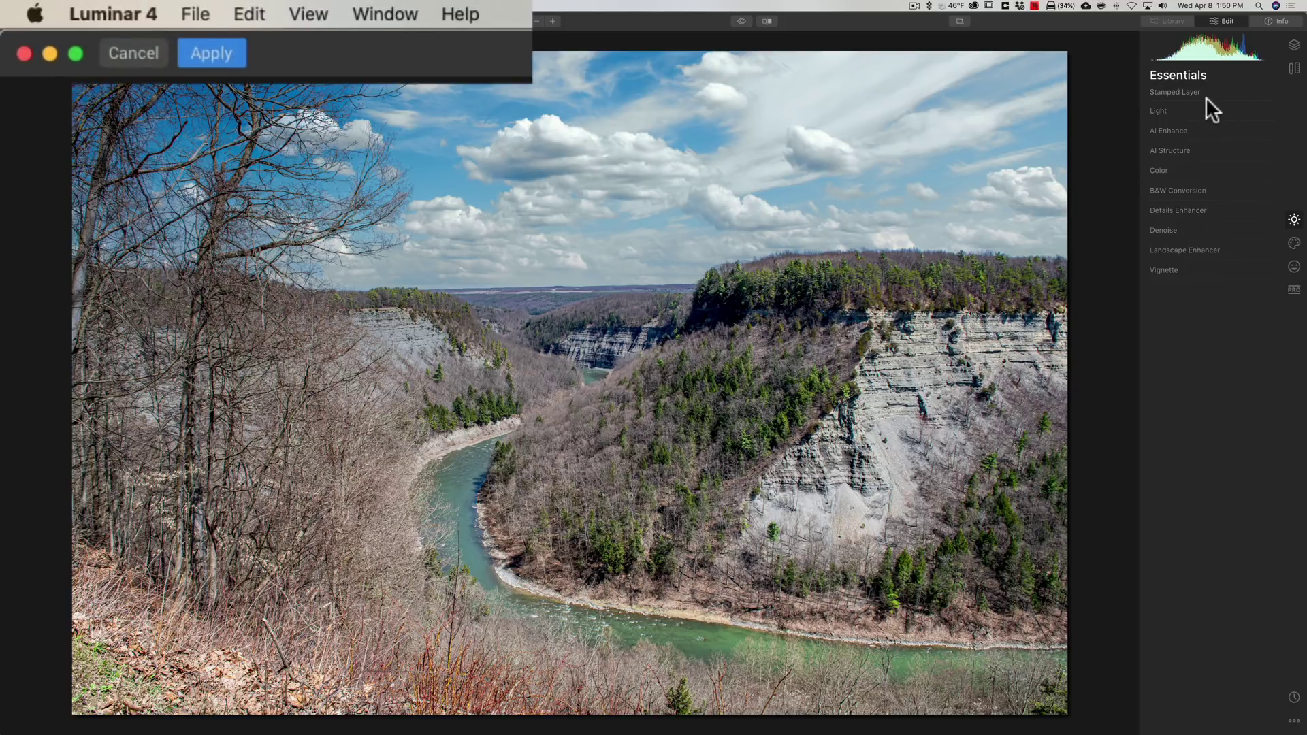
Apply the Luminar 4 edits to send the cloudy-sky photo back to Lightroom.
click(91, 23)
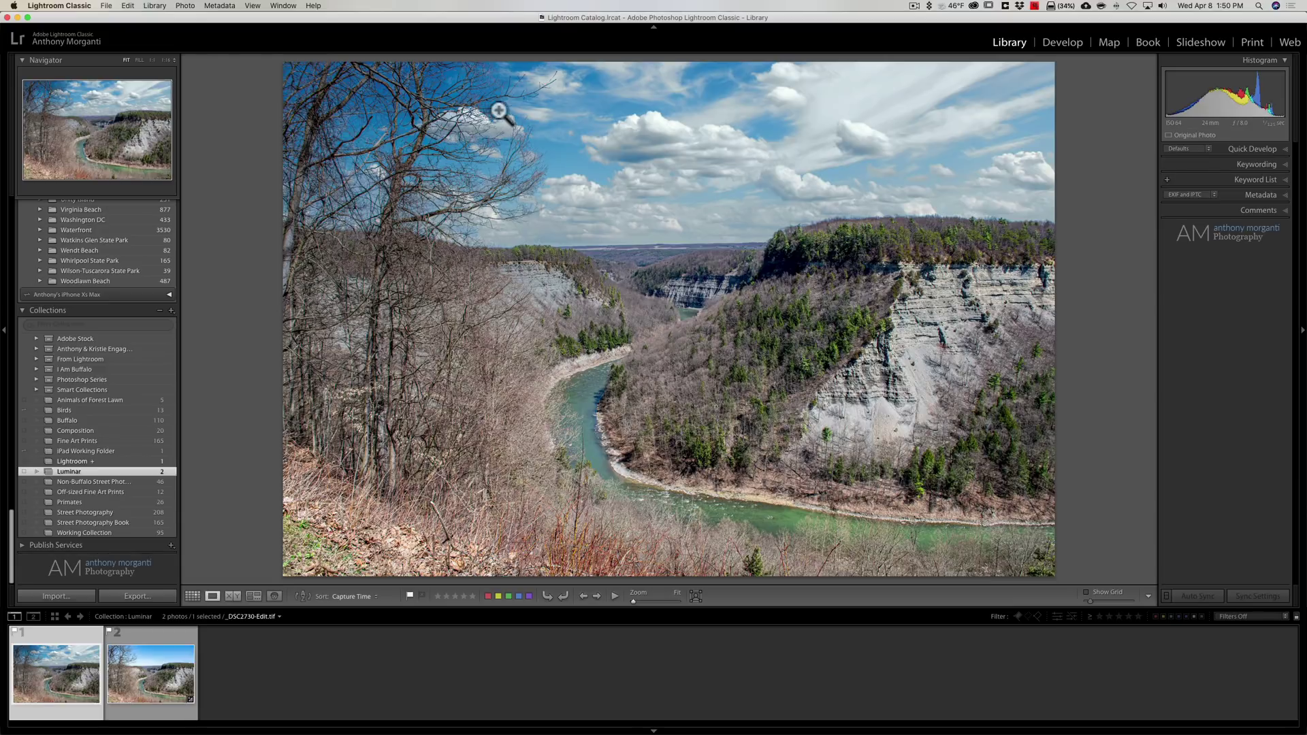
In Develop's Effects panel, add a post-crop vignette with Amount -26 and Midpoint 64.
click(1052, 43)
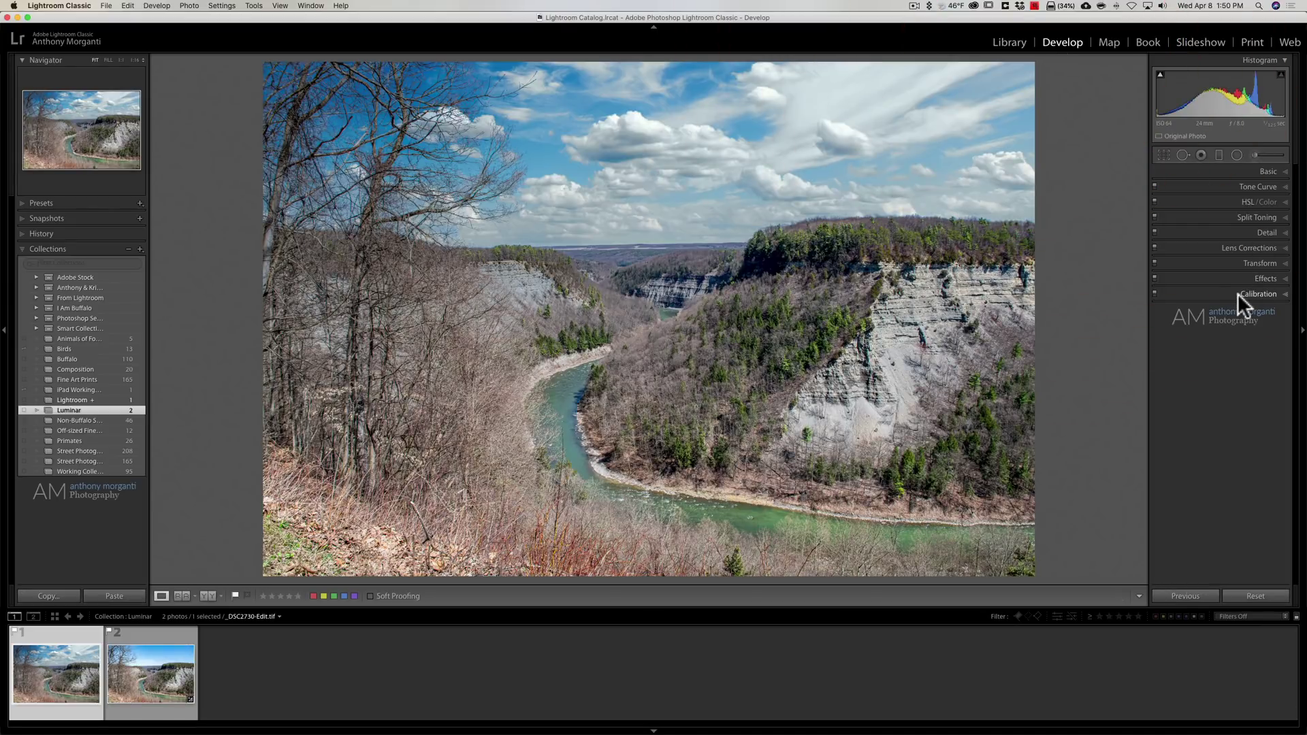
click(1264, 278)
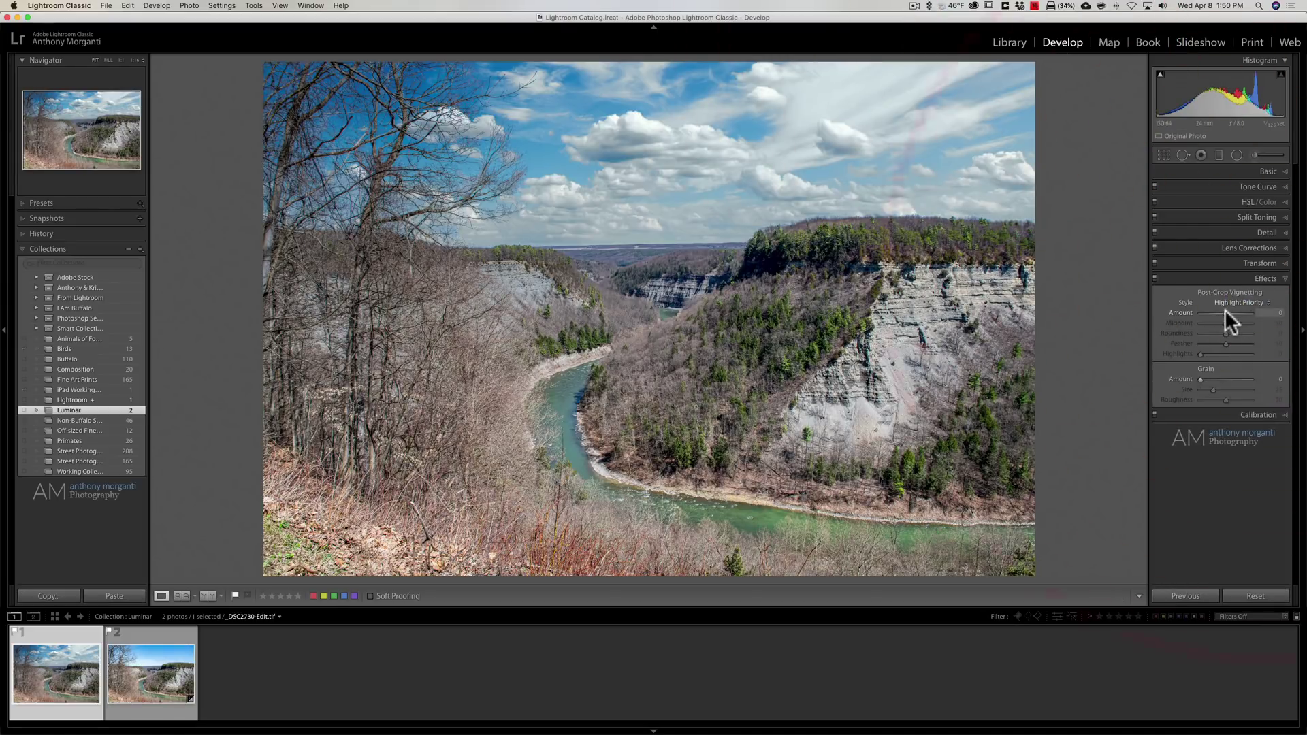
drag(1224, 312, 1230, 320)
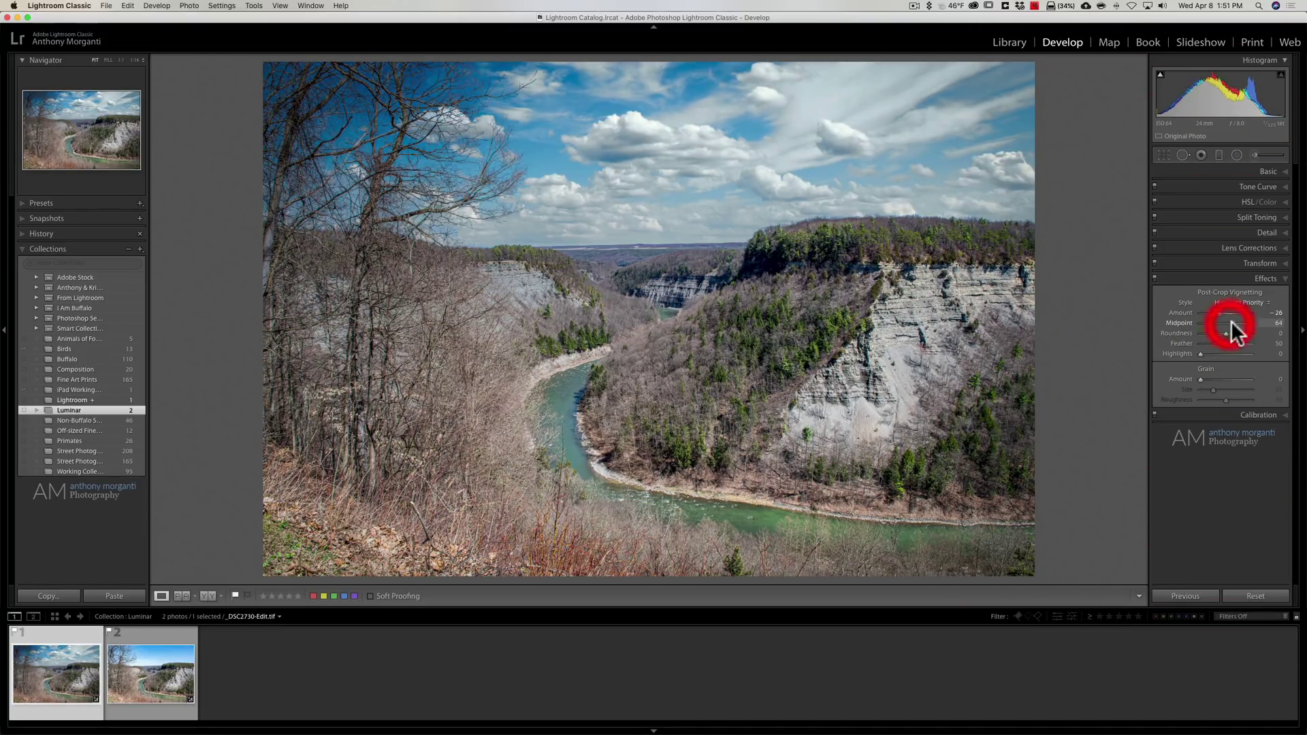
click(1258, 276)
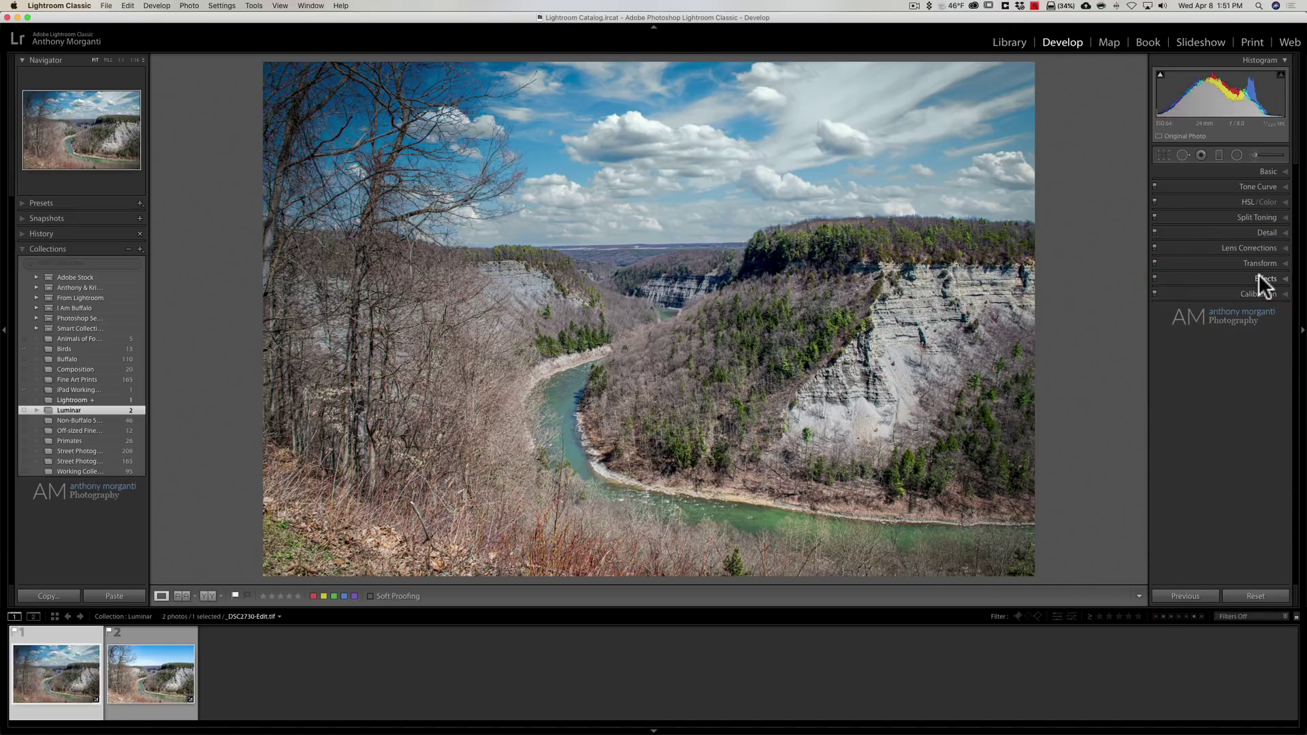